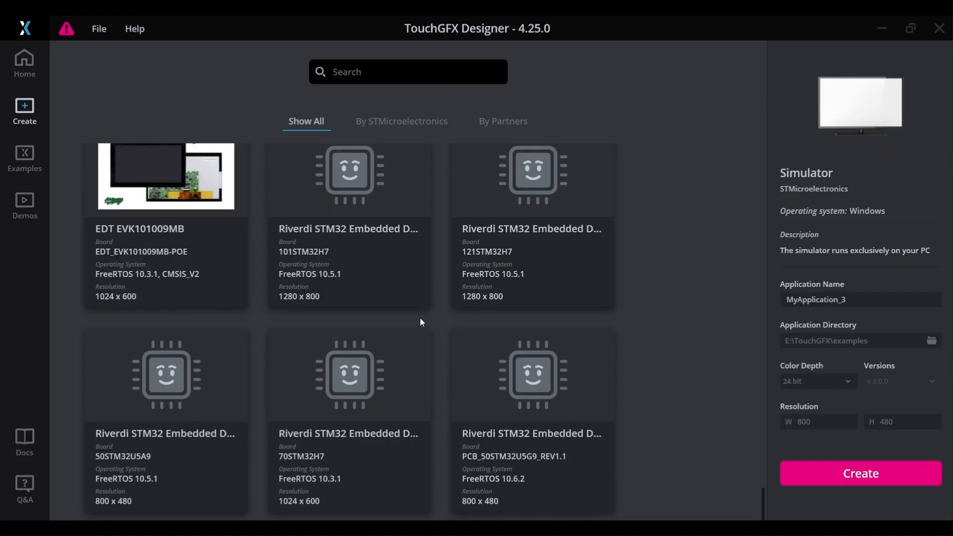
{"action": "scroll", "coordinate": [420, 318], "scroll_direction": "up", "scroll_amount": 10}
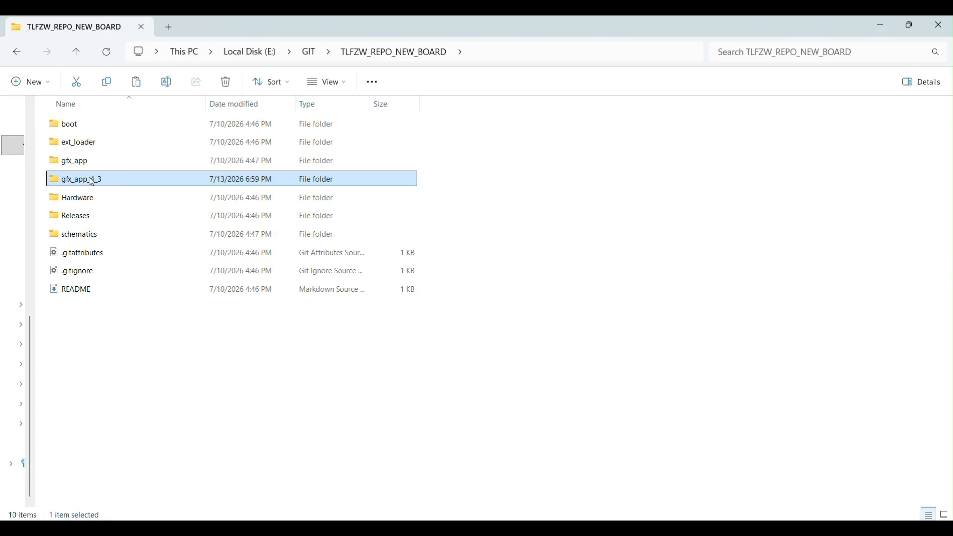
Delete the build, generated, config and simulator folders from the TouchGFX folder inside gfx_app_4_3.
{"action": "double_click", "coordinate": [91, 182]}
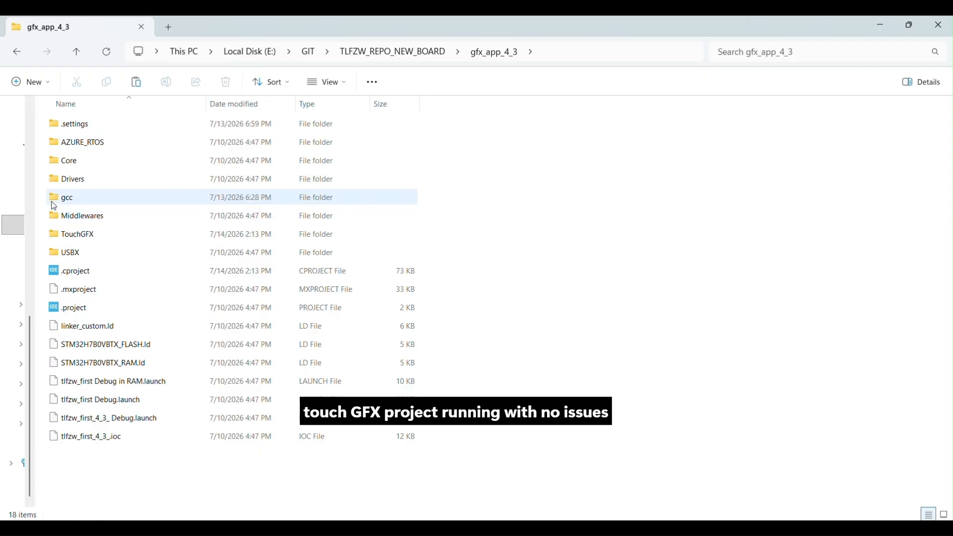
{"action": "double_click", "coordinate": [86, 236]}
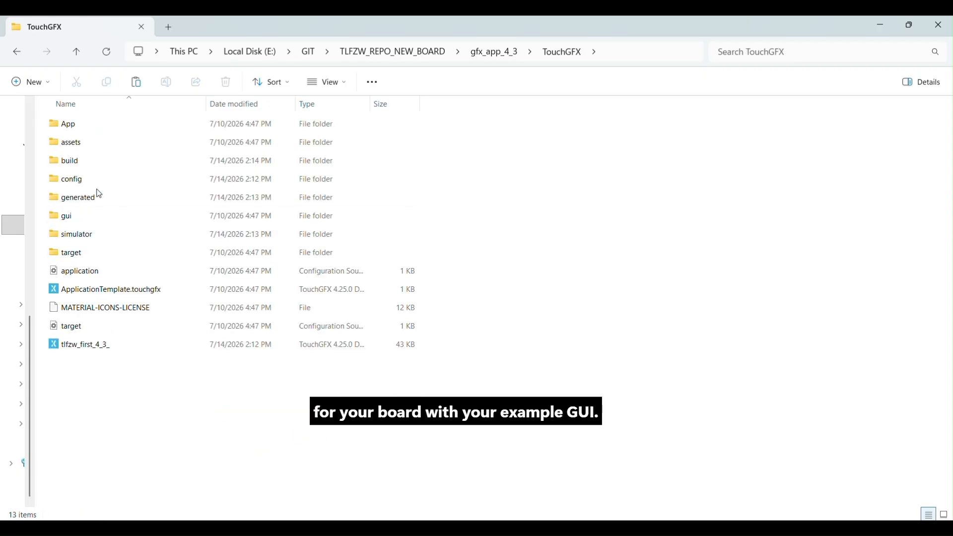
{"action": "left_click", "coordinate": [83, 164]}
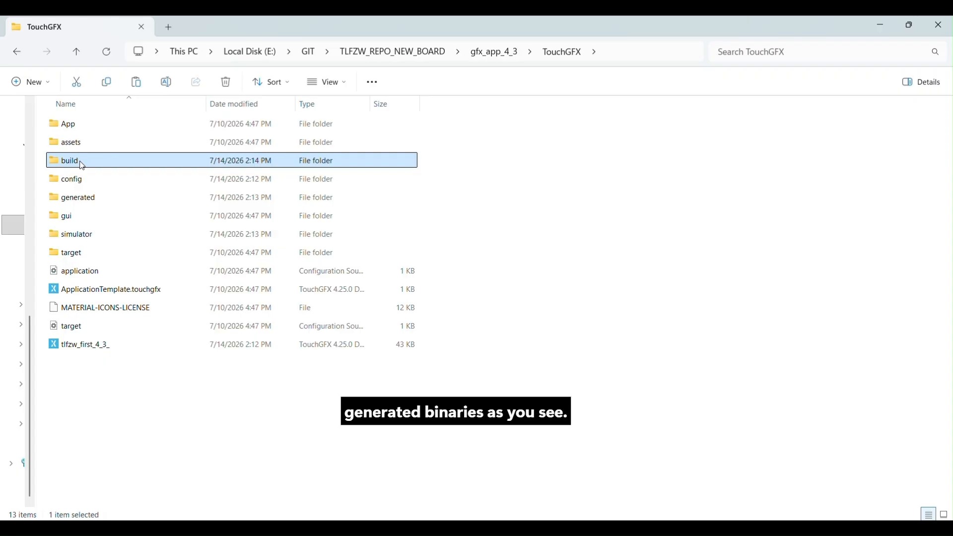
{"action": "key", "text": "Delete"}
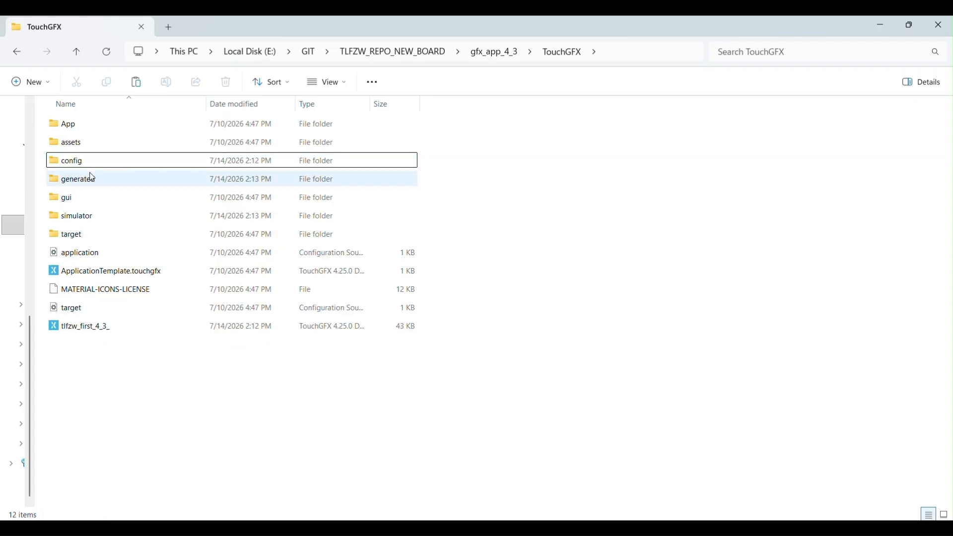
{"action": "left_click", "coordinate": [86, 185]}
{"action": "key", "text": "Delete"}
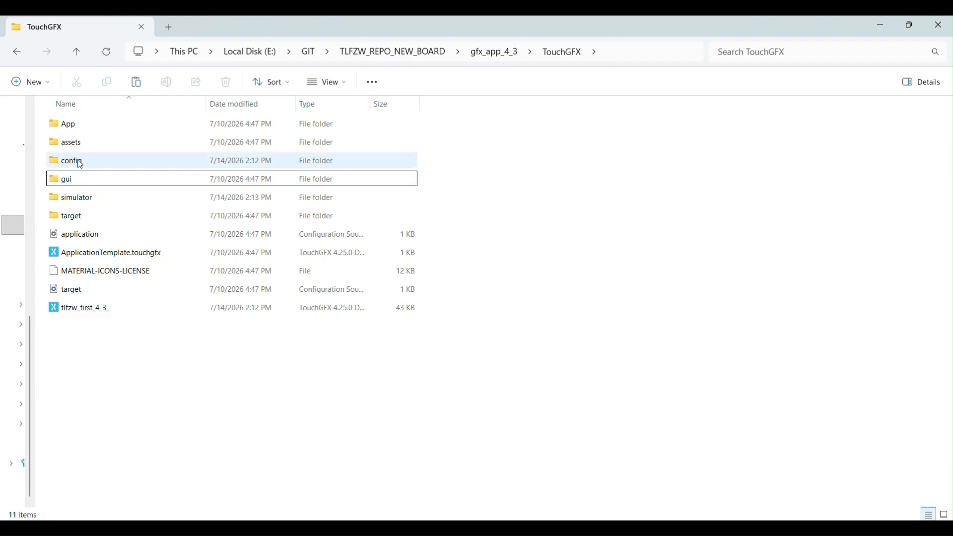
{"action": "left_click", "coordinate": [80, 166]}
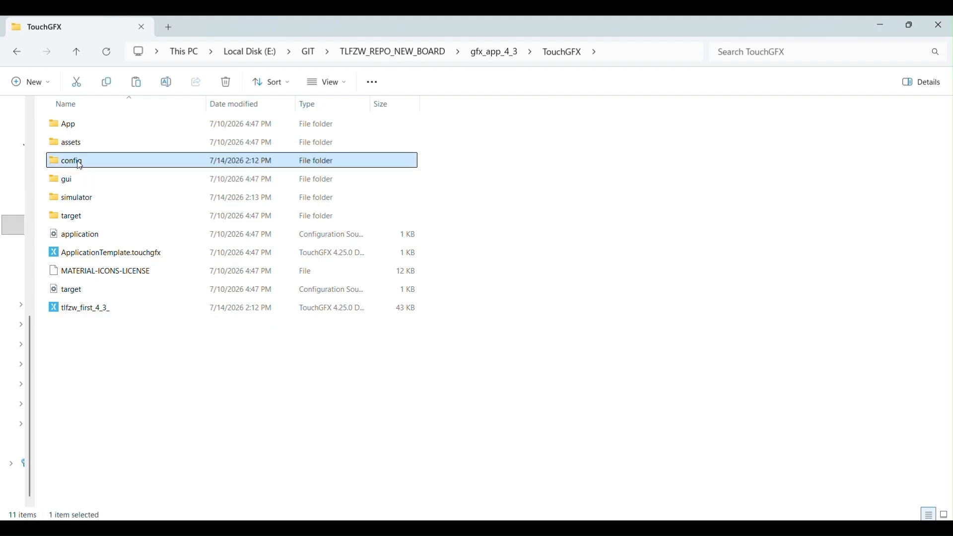
{"action": "key", "text": "Delete"}
{"action": "left_click", "coordinate": [90, 186]}
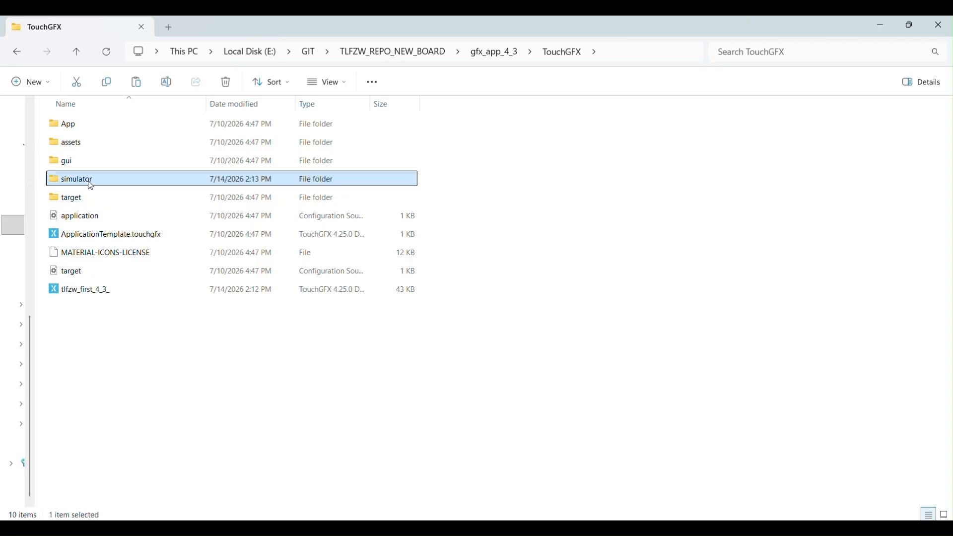
{"action": "key", "text": "Delete"}
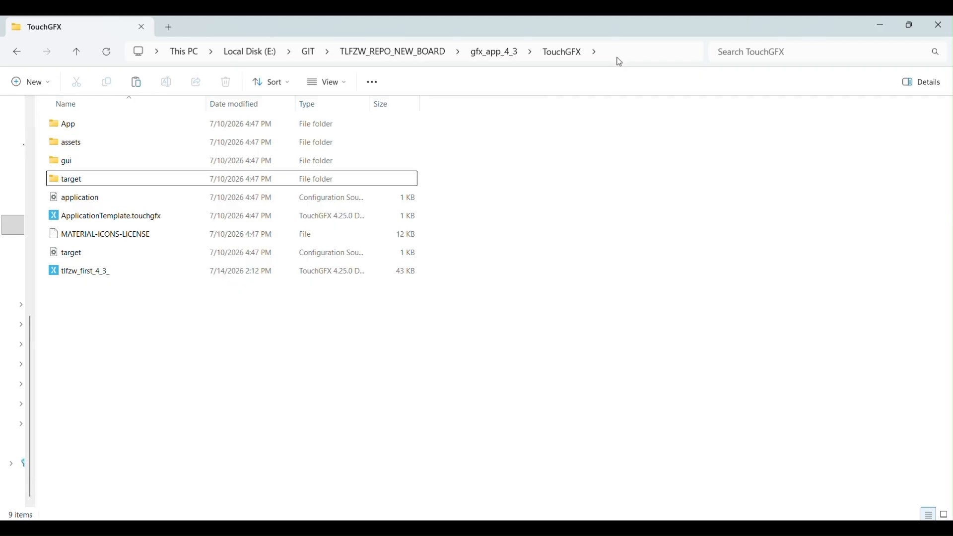
Switch to the Command Prompt at TLFZW_REPO_NEW_BOARD and prepare the command E:\TouchGFX\4.25.0\designer\tgfx.exe pack -d gfx_app_4_3 without executing it.
{"action": "left_click", "coordinate": [496, 529]}
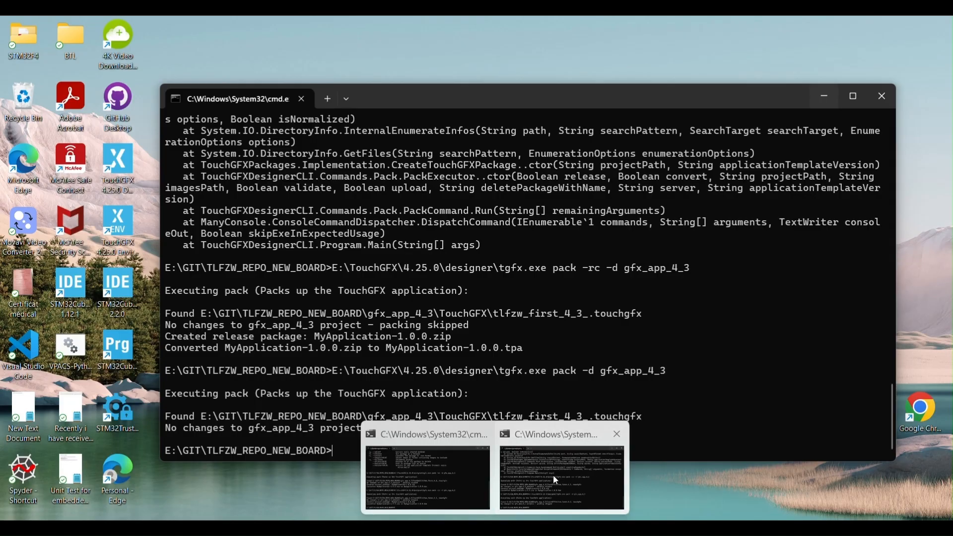
{"action": "left_click", "coordinate": [554, 474]}
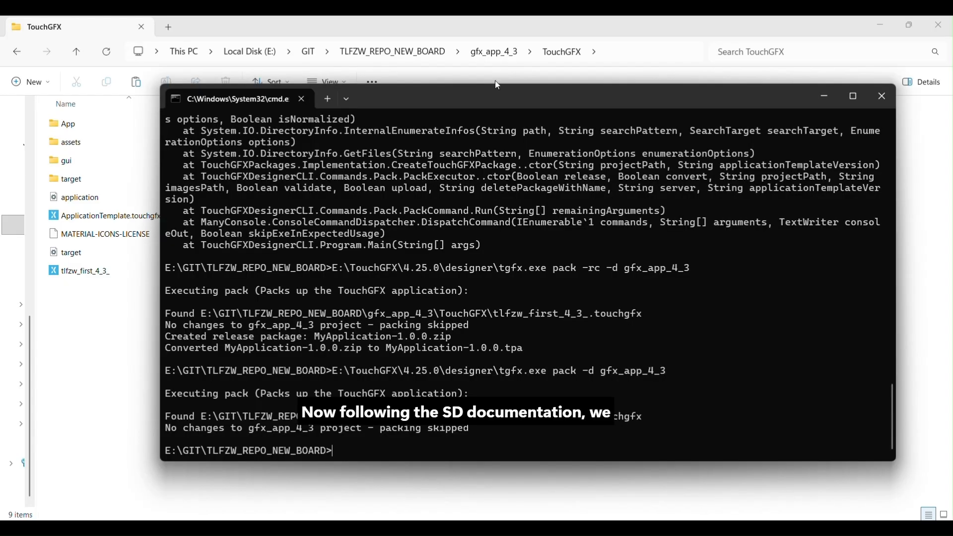
{"action": "left_click_drag", "start_coordinate": [496, 85], "coordinate": [568, 124]}
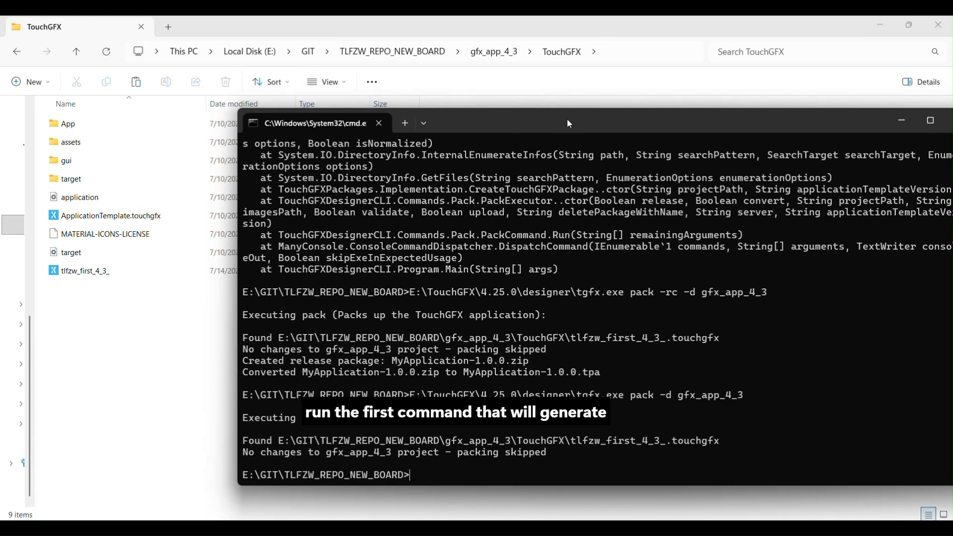
{"action": "key", "text": "Up"}
{"action": "key", "text": "Up"}
{"action": "key", "text": "Up"}
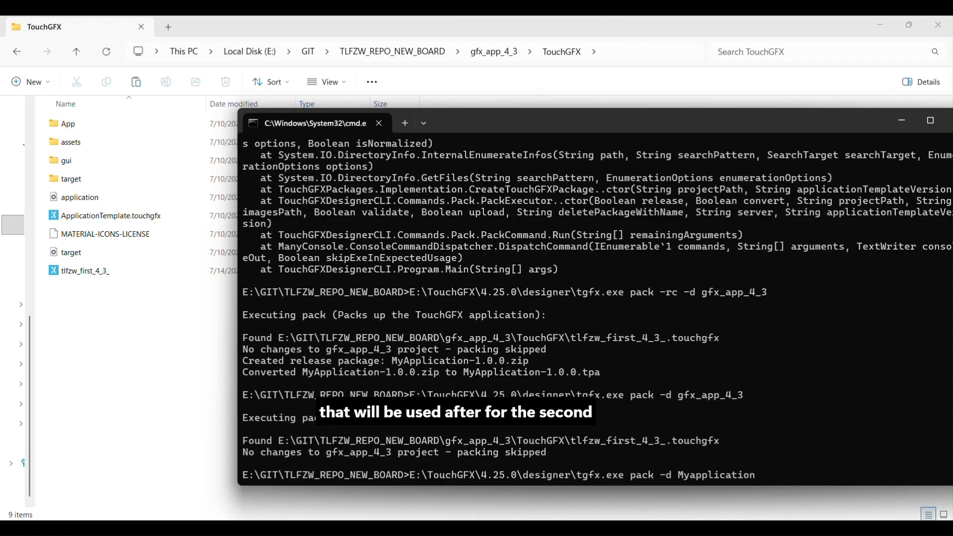
{"action": "key", "text": "Up"}
{"action": "key", "text": "Up"}
{"action": "key", "text": "Up"}
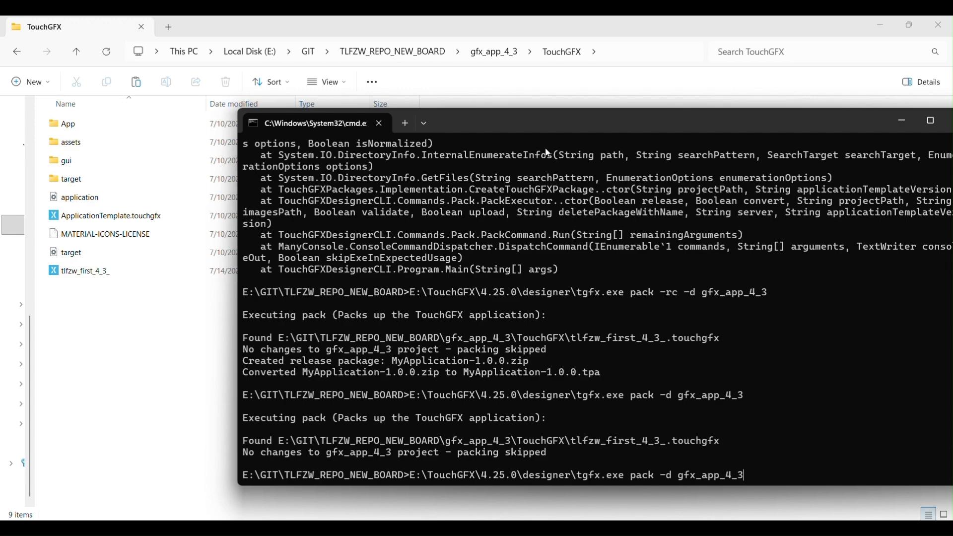
Go up to the gfx_app_4_3 folder in File Explorer and execute the prepared pack command in the Command Prompt.
{"action": "double_click", "coordinate": [607, 33]}
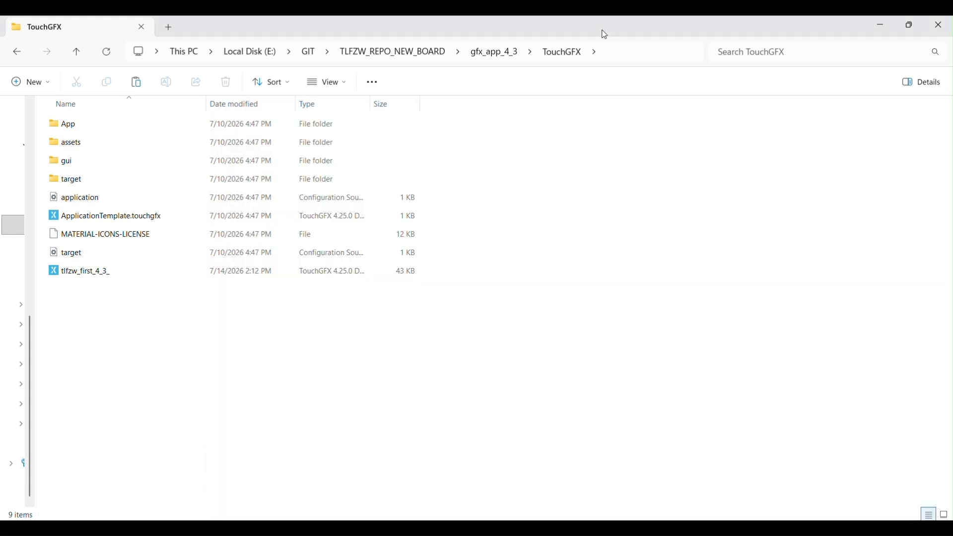
{"action": "left_click", "coordinate": [637, 81]}
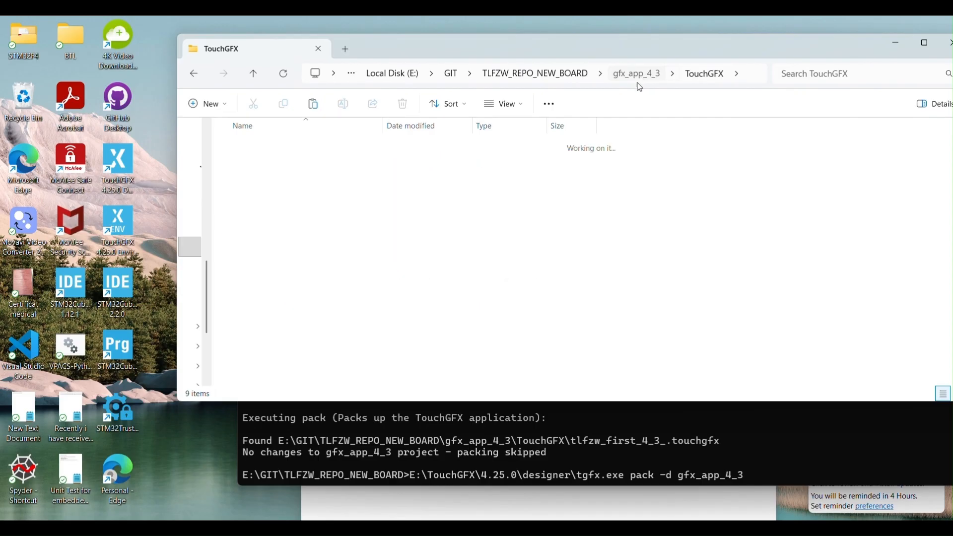
{"action": "left_click", "coordinate": [760, 437]}
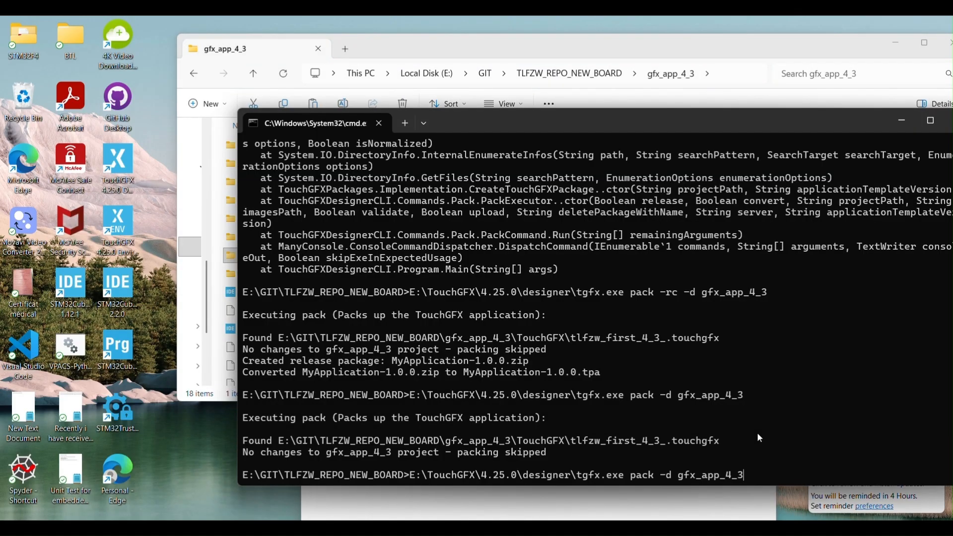
{"action": "key", "text": "Return"}
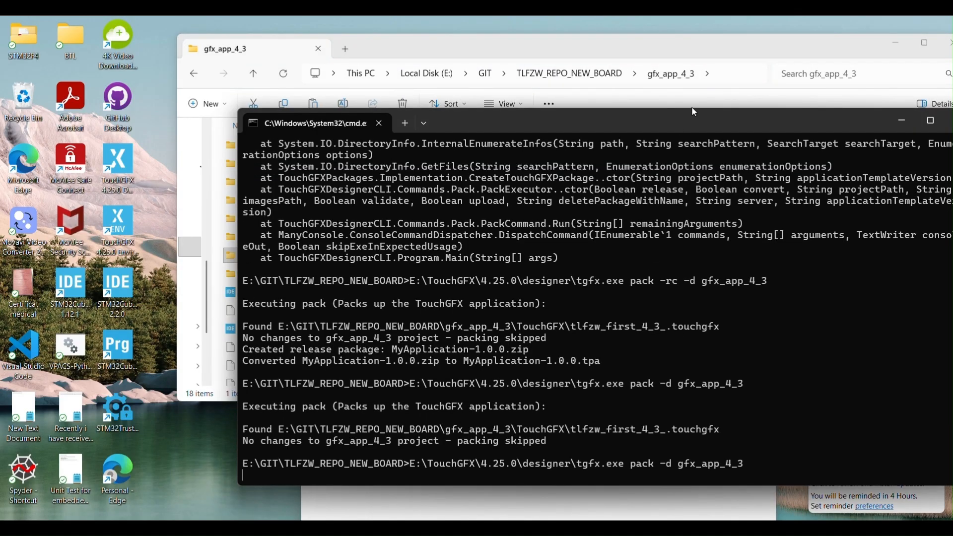
Check the packing progress in the Command Prompt and the tlfzw_first_4_3_ zip archive in the TLFZW_REPO_NEW_BOARD folder.
{"action": "double_click", "coordinate": [710, 44]}
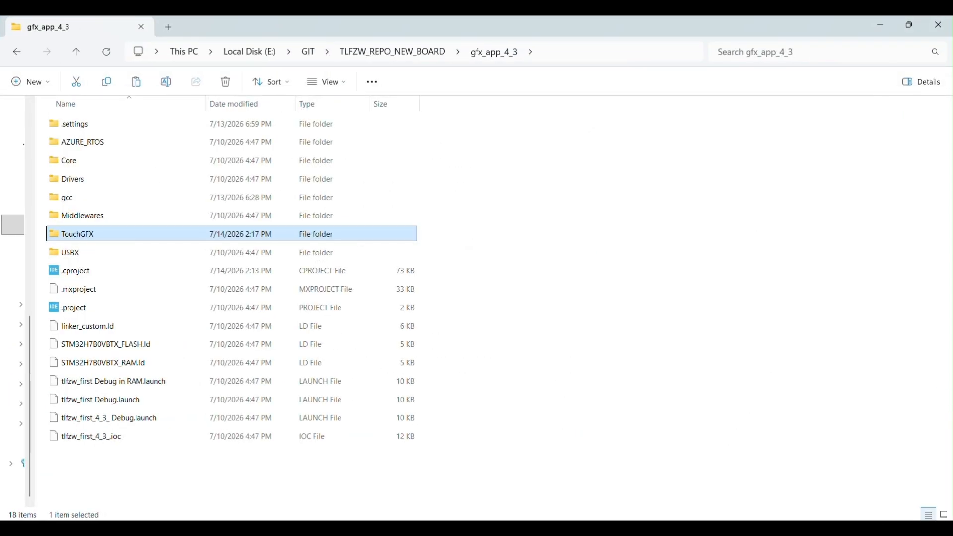
{"action": "mouse_move", "coordinate": [561, 516]}
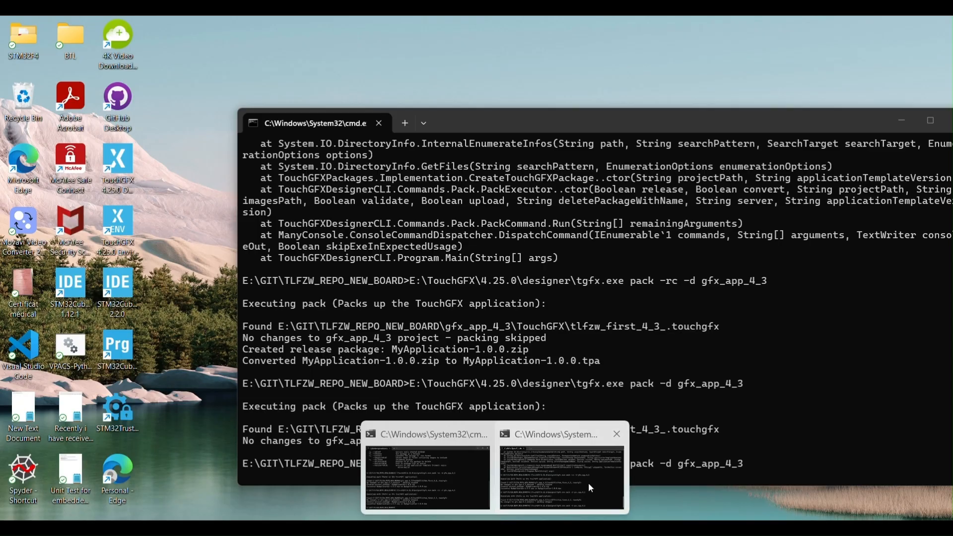
{"action": "left_click", "coordinate": [588, 483]}
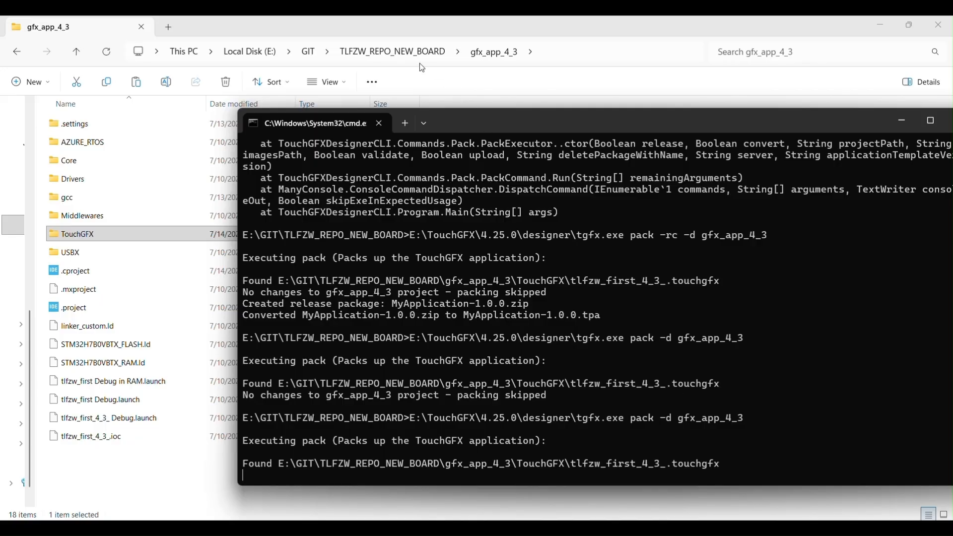
{"action": "left_click", "coordinate": [392, 52]}
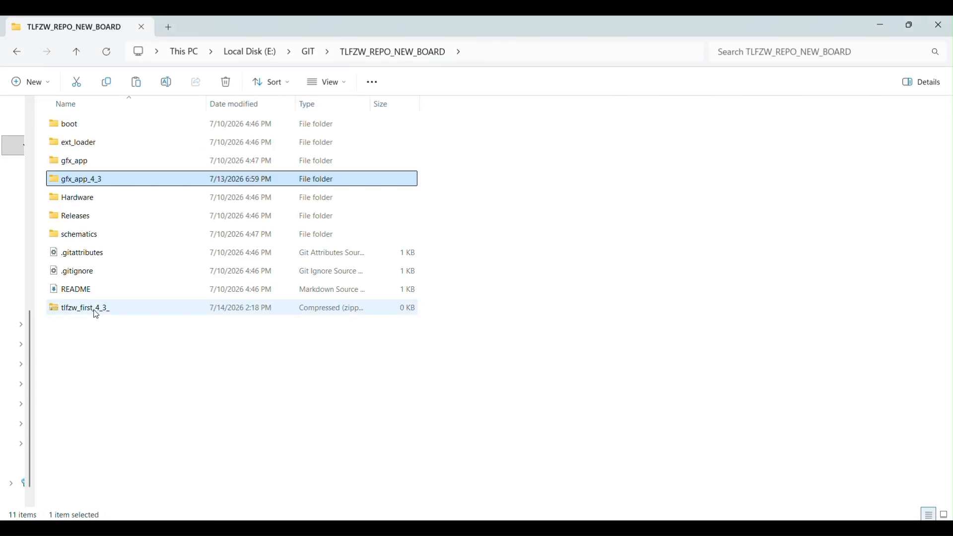
{"action": "left_click", "coordinate": [96, 312]}
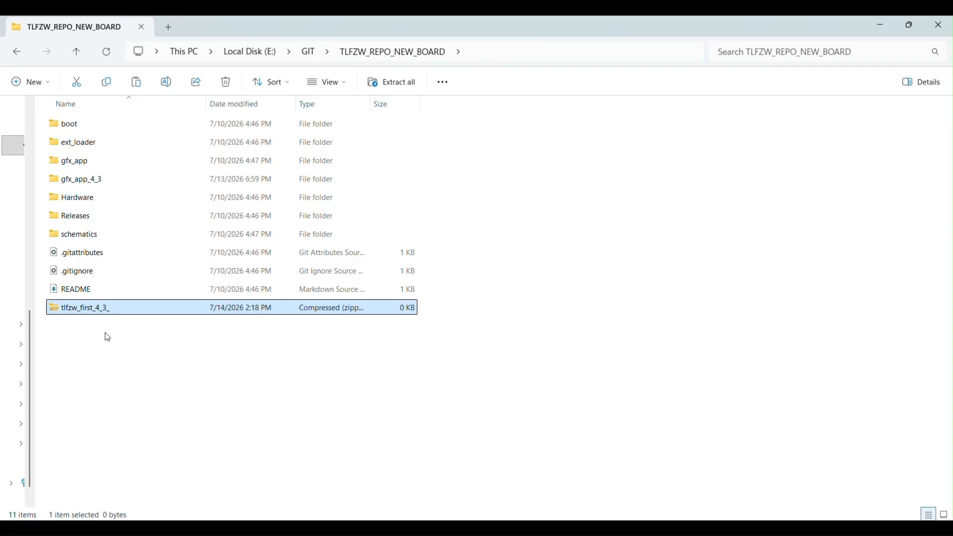
{"action": "mouse_move", "coordinate": [660, 529]}
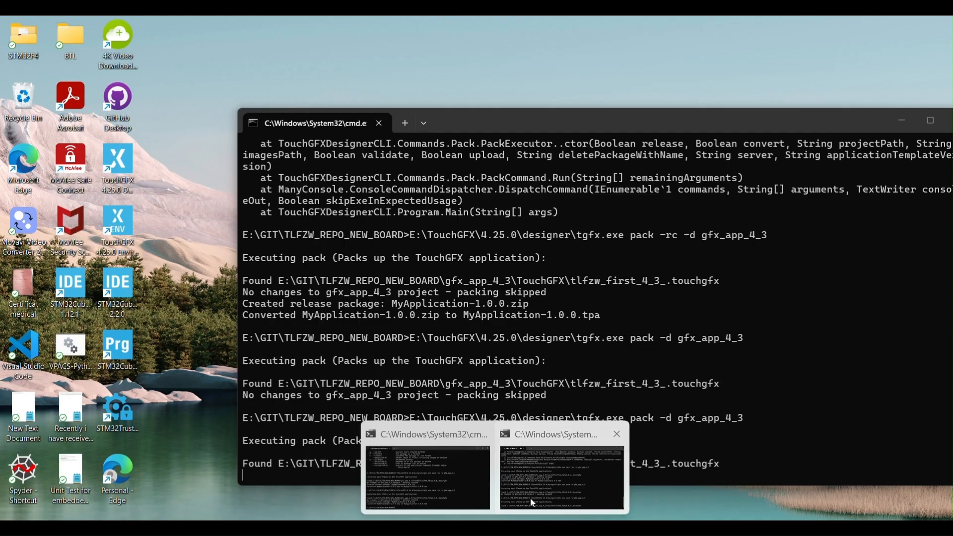
{"action": "left_click", "coordinate": [531, 498]}
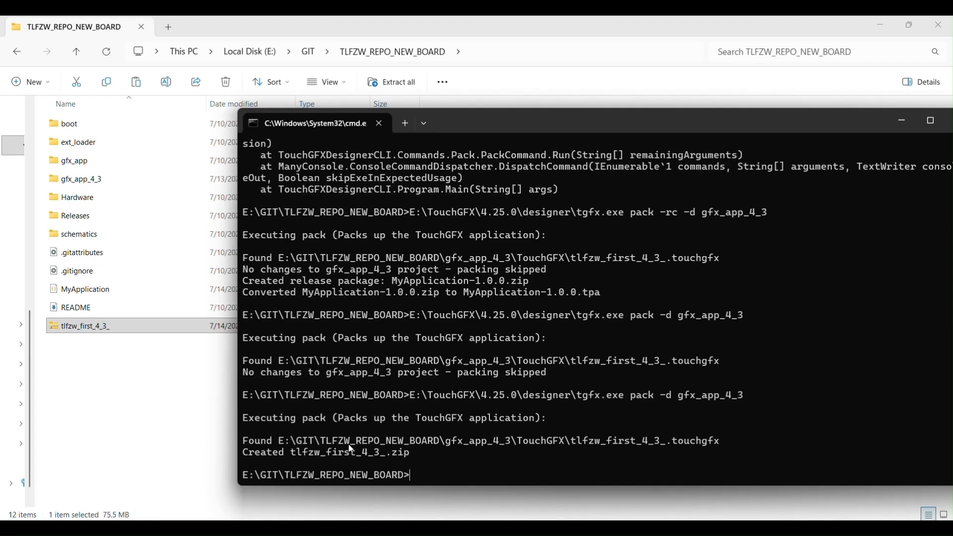
Open the MyApplication JSON file from the TLFZW_REPO_NEW_BOARD folder in Visual Studio Code.
{"action": "left_click", "coordinate": [135, 372]}
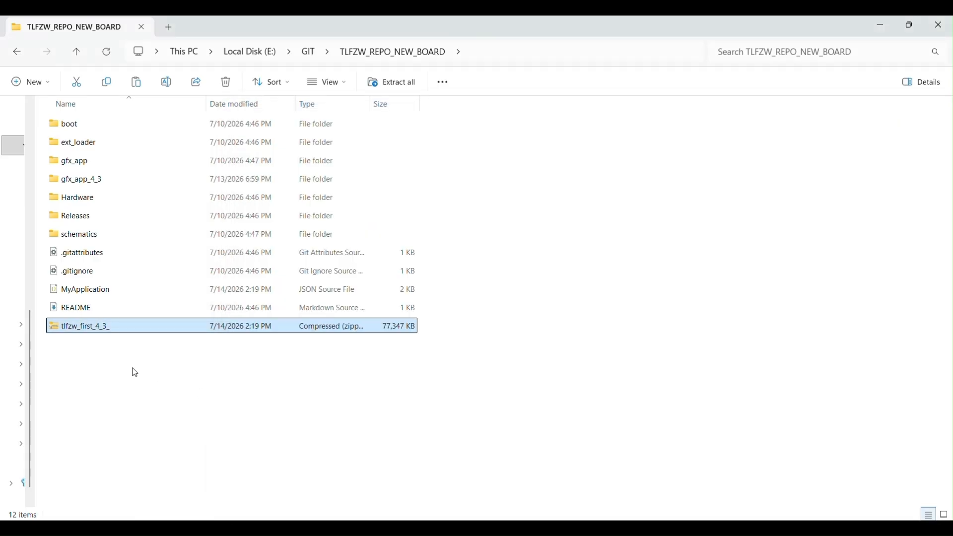
{"action": "left_click", "coordinate": [101, 296]}
{"action": "left_click", "coordinate": [87, 326]}
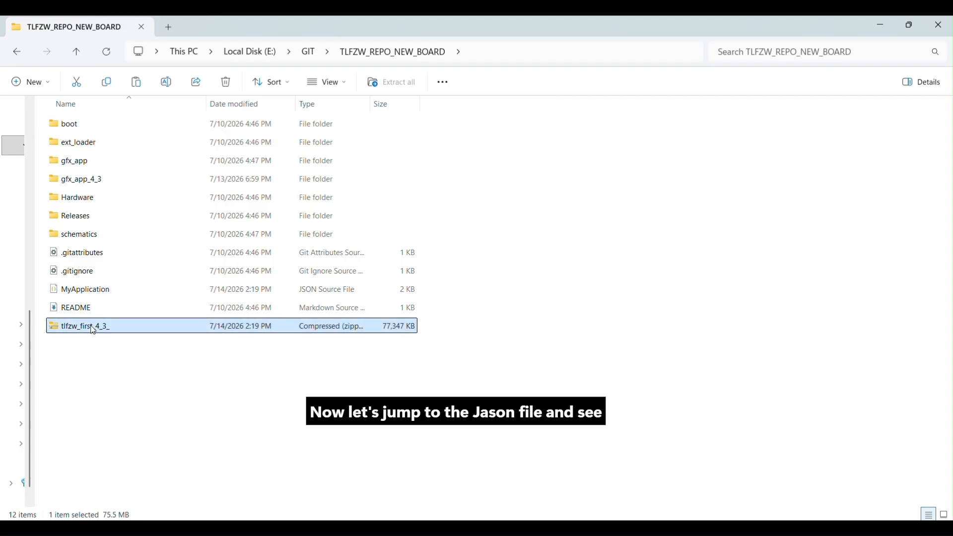
{"action": "left_click", "coordinate": [109, 294]}
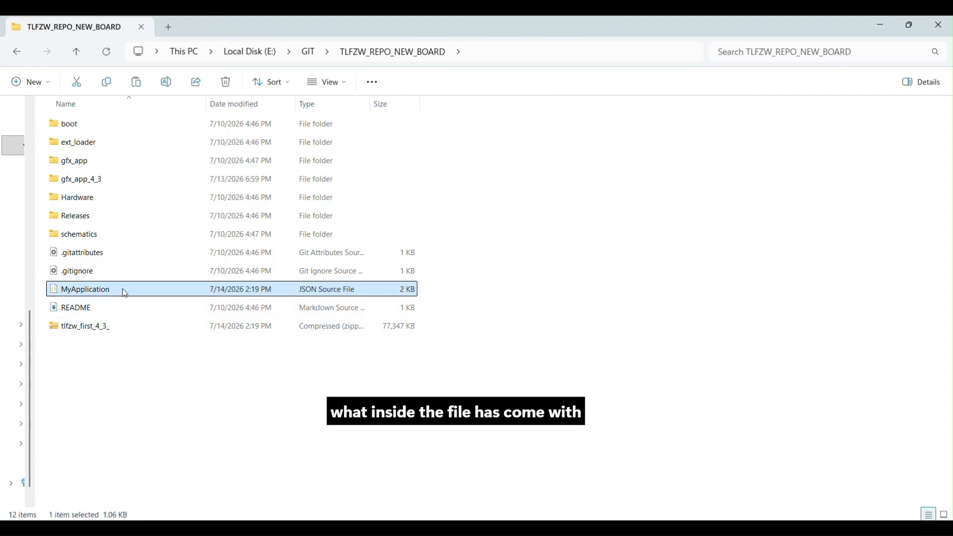
{"action": "left_click_drag", "start_coordinate": [125, 291], "coordinate": [385, 268]}
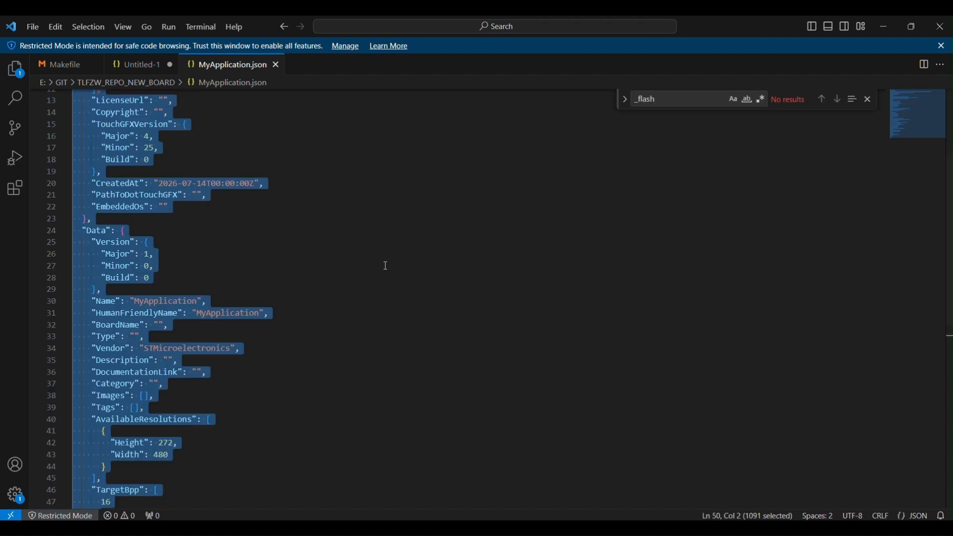
Change the Name value in the Meta section's Author entry to "Custom Embedded".
{"action": "left_click", "coordinate": [286, 273]}
{"action": "scroll", "coordinate": [287, 273], "scroll_direction": "up", "scroll_amount": 4}
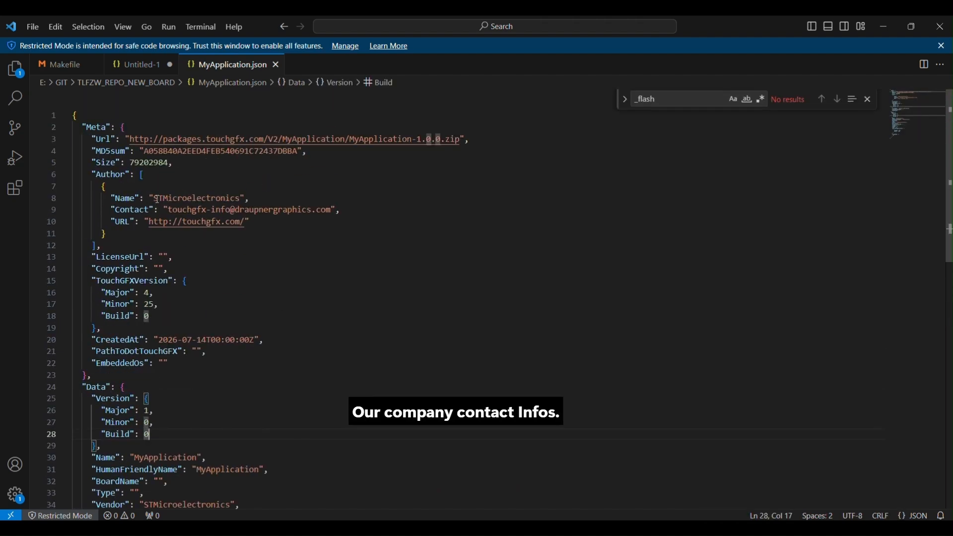
{"action": "left_click_drag", "start_coordinate": [155, 199], "coordinate": [247, 198]}
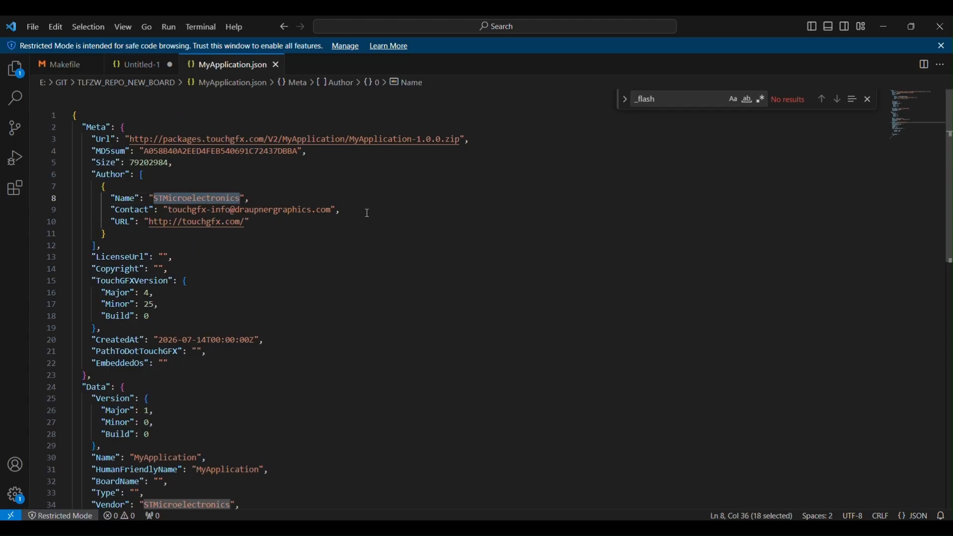
{"action": "type", "text": "Custom"}
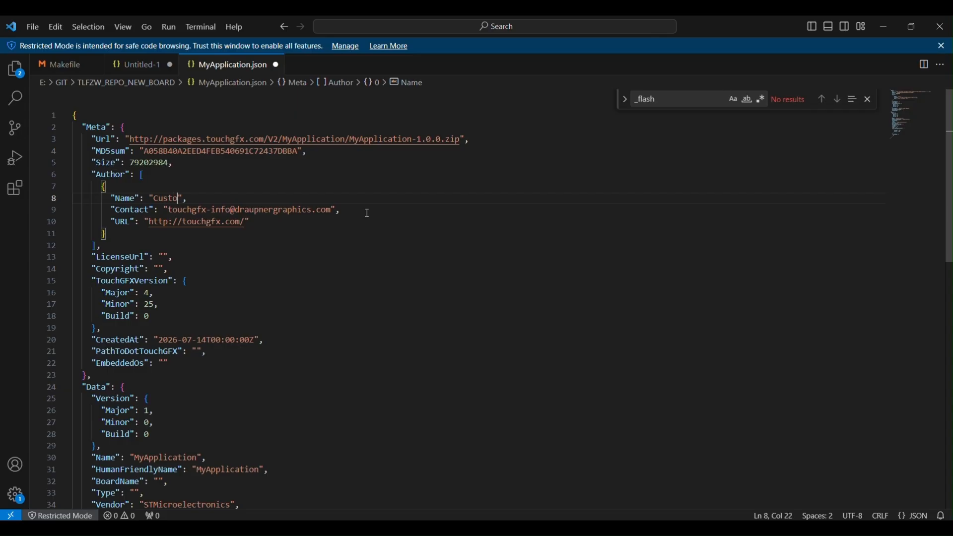
{"action": "type", "text": " Embedded"}
Replace the Contact value in the Meta section's Author entry with the author's own e-mail address.
{"action": "left_click_drag", "start_coordinate": [168, 208], "coordinate": [332, 212]}
{"action": "key", "text": "BackSpace"}
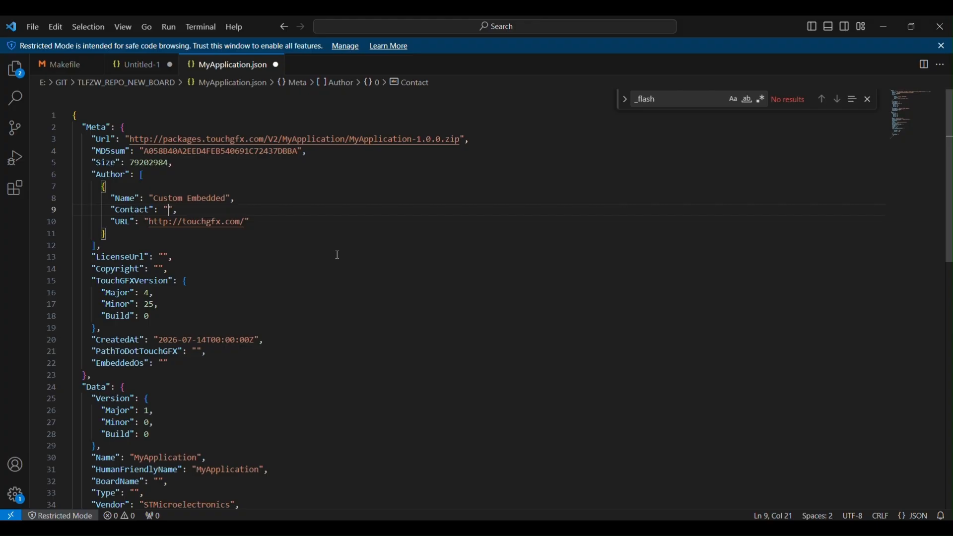
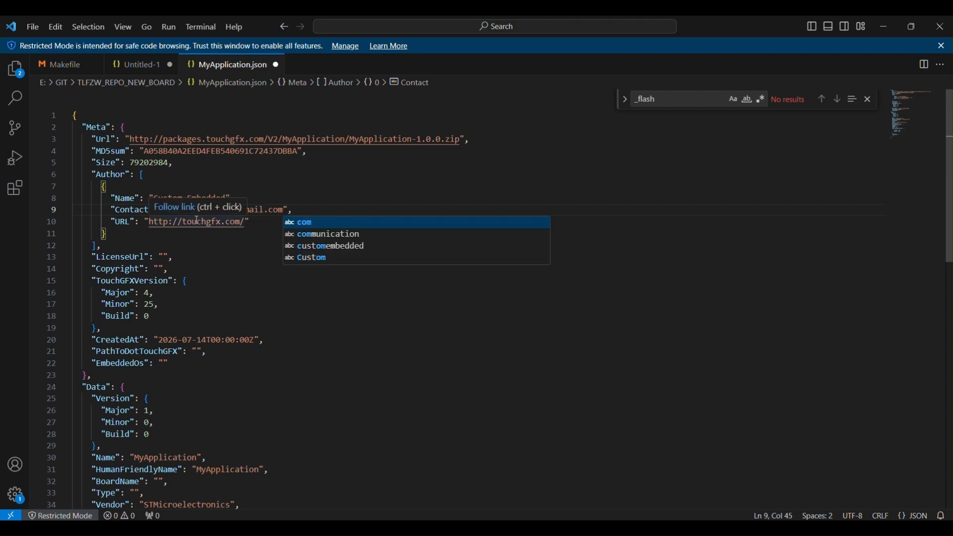
{"action": "left_click", "coordinate": [228, 261]}
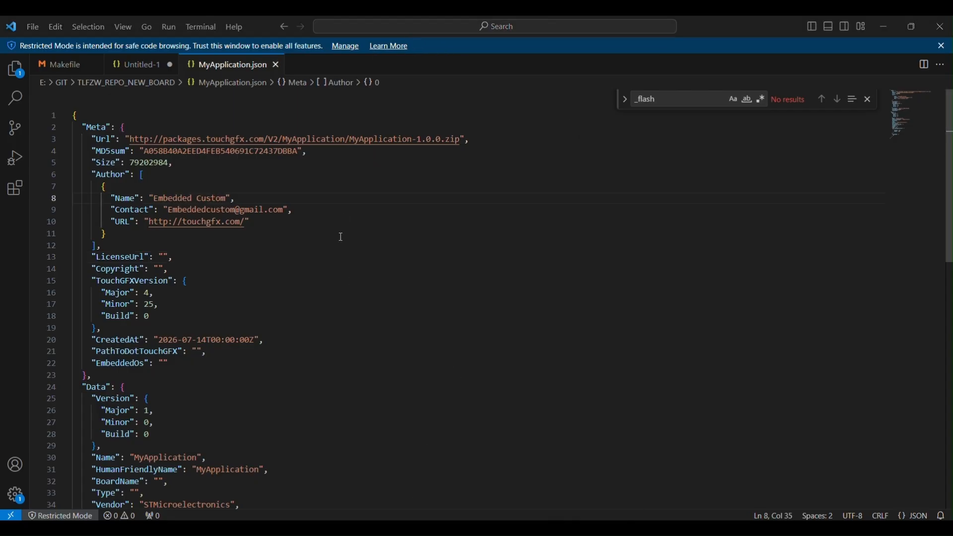
Set the EmbeddedOs value at the end of the Meta section to "Azure RTOS".
{"action": "scroll", "coordinate": [342, 240], "scroll_direction": "down", "scroll_amount": 1}
{"action": "scroll", "coordinate": [342, 239], "scroll_direction": "down", "scroll_amount": 1}
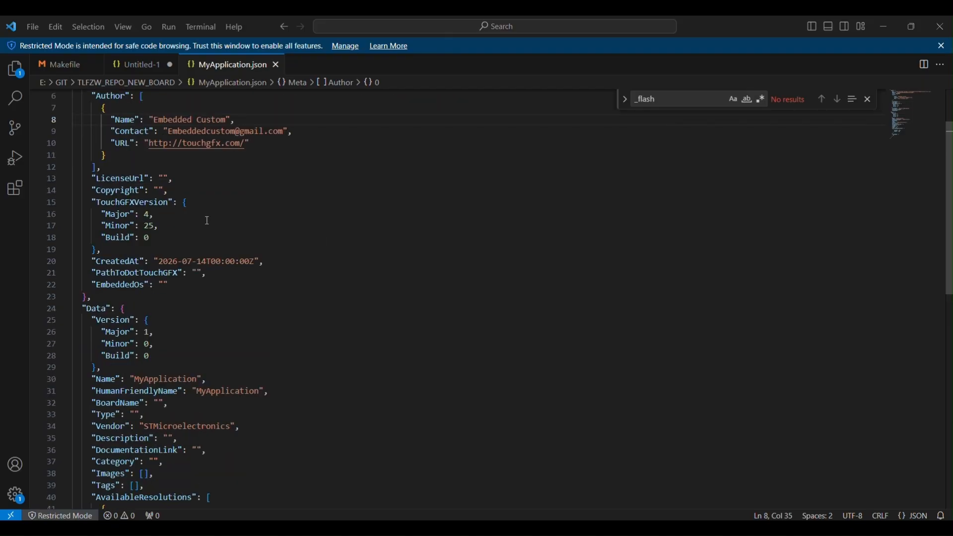
{"action": "left_click_drag", "start_coordinate": [135, 198], "coordinate": [151, 239]}
{"action": "scroll", "coordinate": [168, 239], "scroll_direction": "down", "scroll_amount": 1}
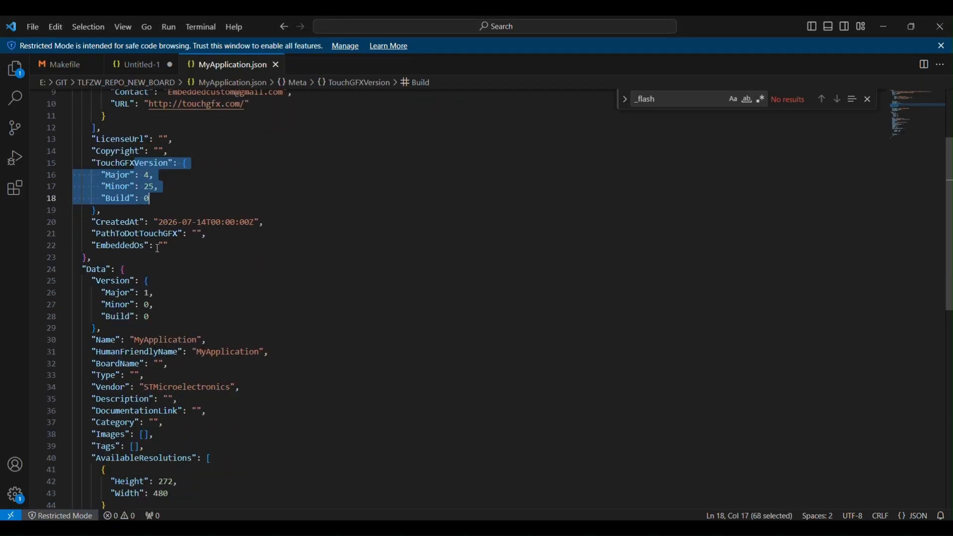
{"action": "scroll", "coordinate": [157, 236], "scroll_direction": "down", "scroll_amount": 1}
{"action": "left_click", "coordinate": [167, 204]}
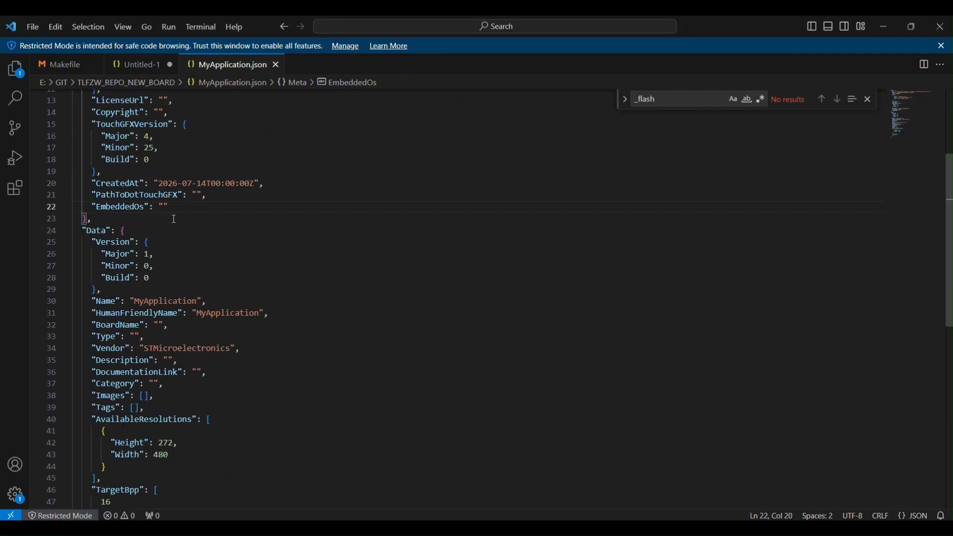
{"action": "type", "text": "Azure "}
{"action": "type", "text": "ROS"}
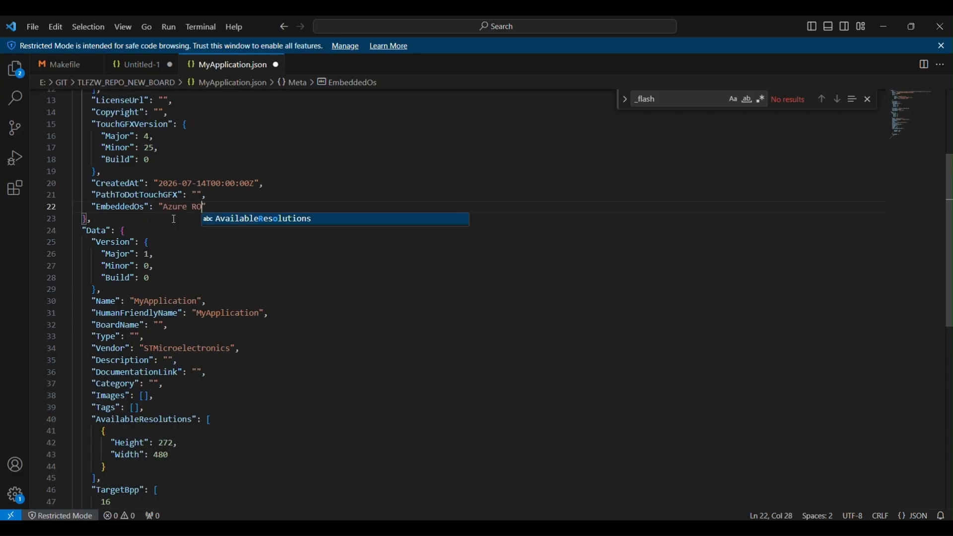
{"action": "key", "text": "BackSpace"}
{"action": "key", "text": "BackSpace"}
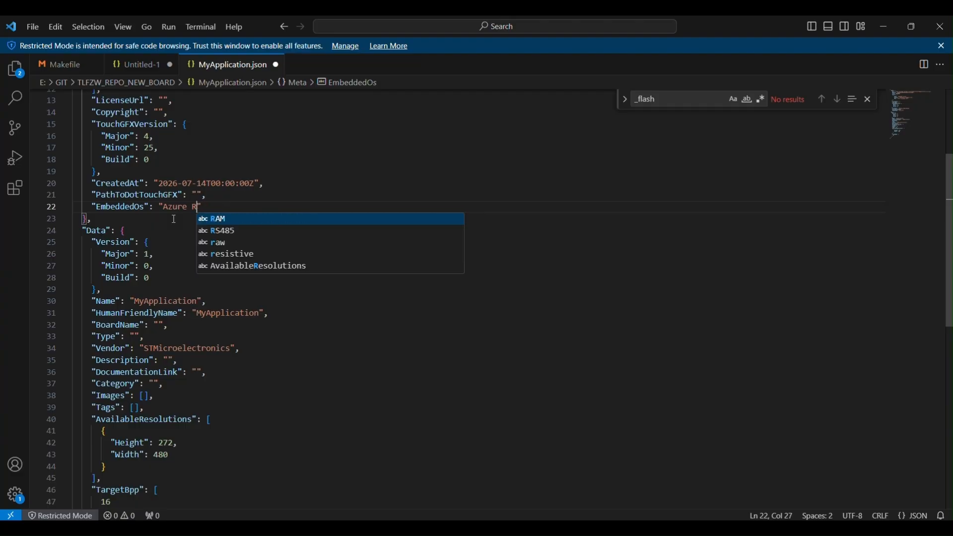
{"action": "type", "text": "TOS"}
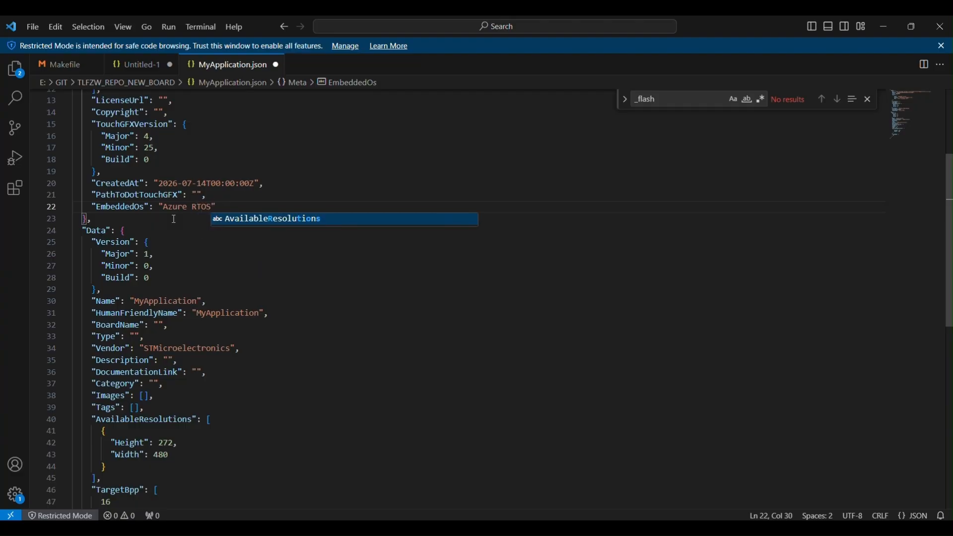
Replace the Name value in the Data section of MyApplication.json with "TLFZW43_01_DEMO", copied from the Untitled-1 file.
{"action": "left_click_drag", "start_coordinate": [115, 242], "coordinate": [165, 295]}
{"action": "left_click", "coordinate": [149, 266]}
{"action": "scroll", "coordinate": [149, 263], "scroll_direction": "down", "scroll_amount": 1}
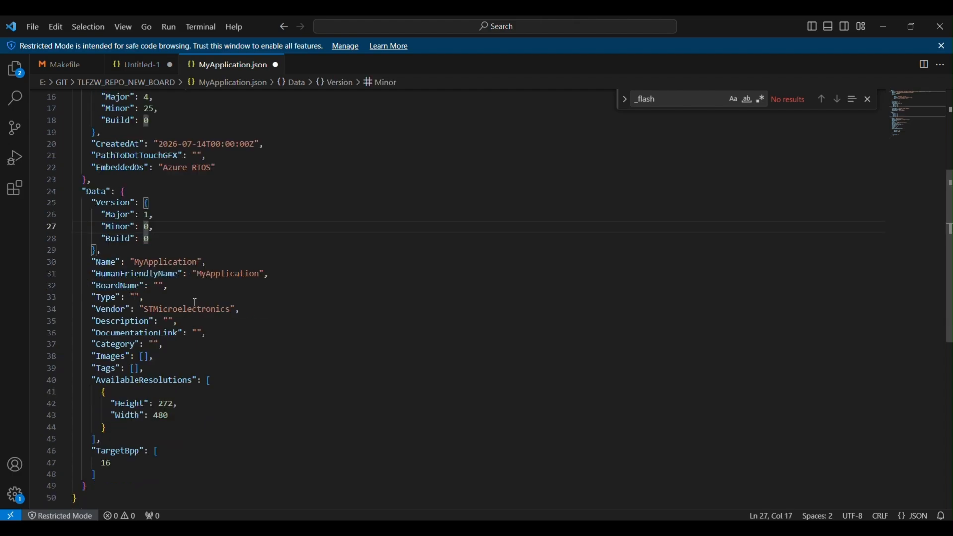
{"action": "double_click", "coordinate": [147, 262]}
{"action": "scroll", "coordinate": [199, 271], "scroll_direction": "down", "scroll_amount": 2}
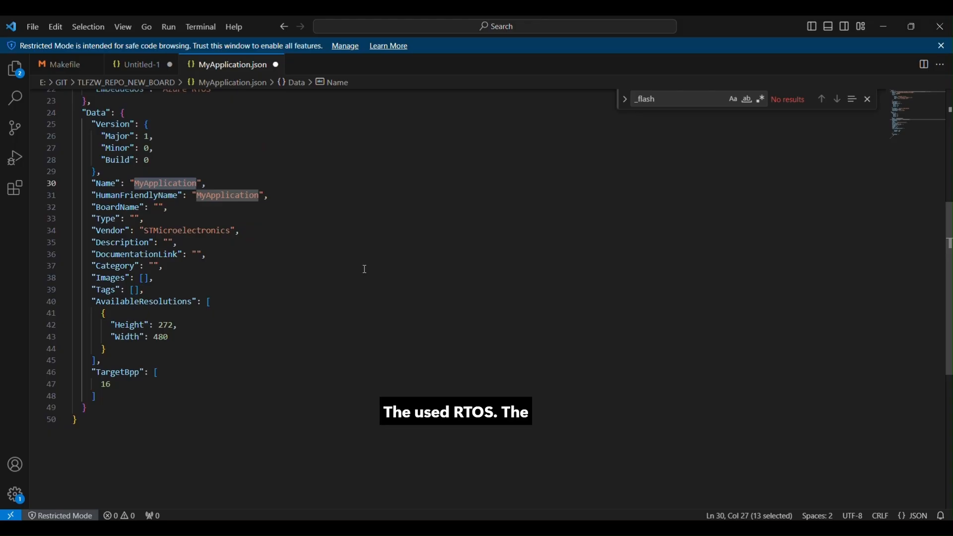
{"action": "left_click", "coordinate": [141, 65]}
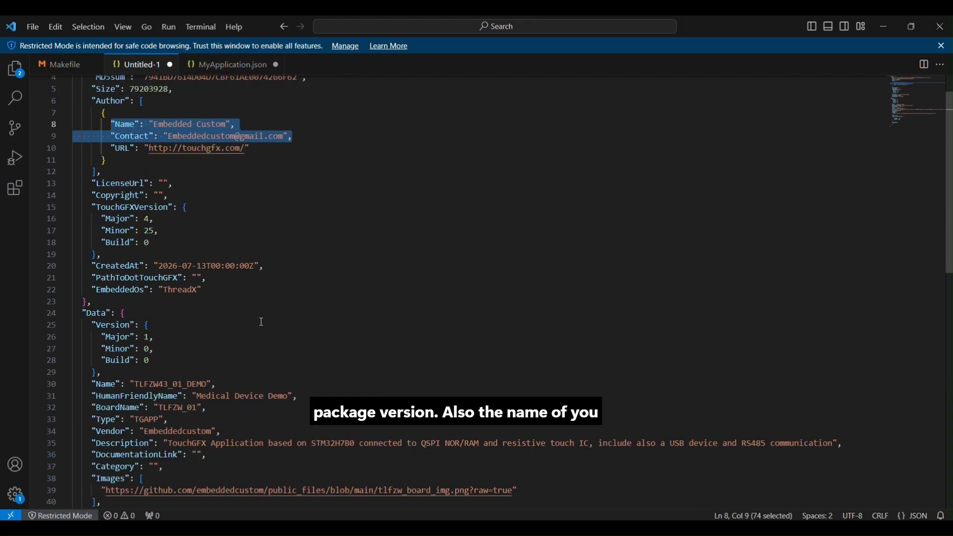
{"action": "scroll", "coordinate": [241, 284], "scroll_direction": "down", "scroll_amount": 3}
{"action": "double_click", "coordinate": [168, 267]}
{"action": "key", "text": "ctrl+c"}
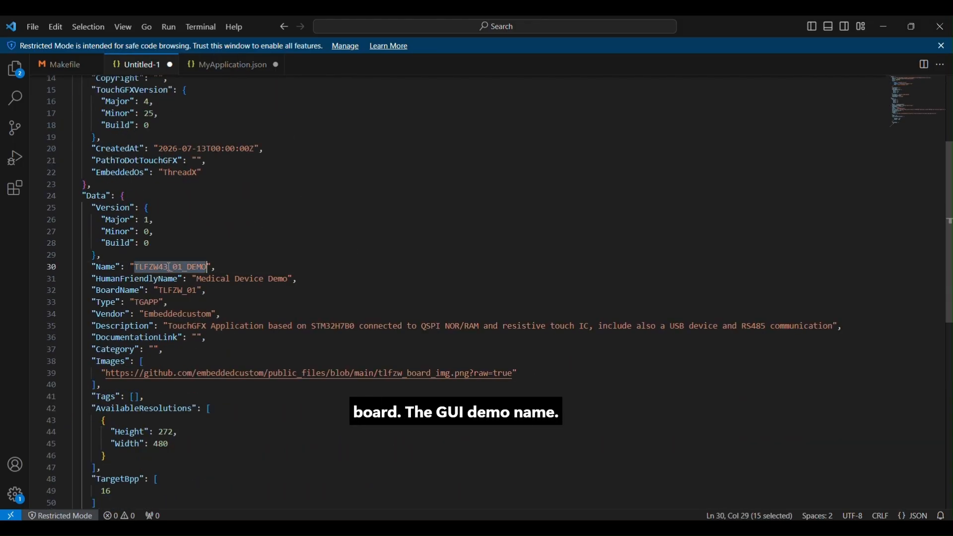
{"action": "left_click", "coordinate": [226, 66]}
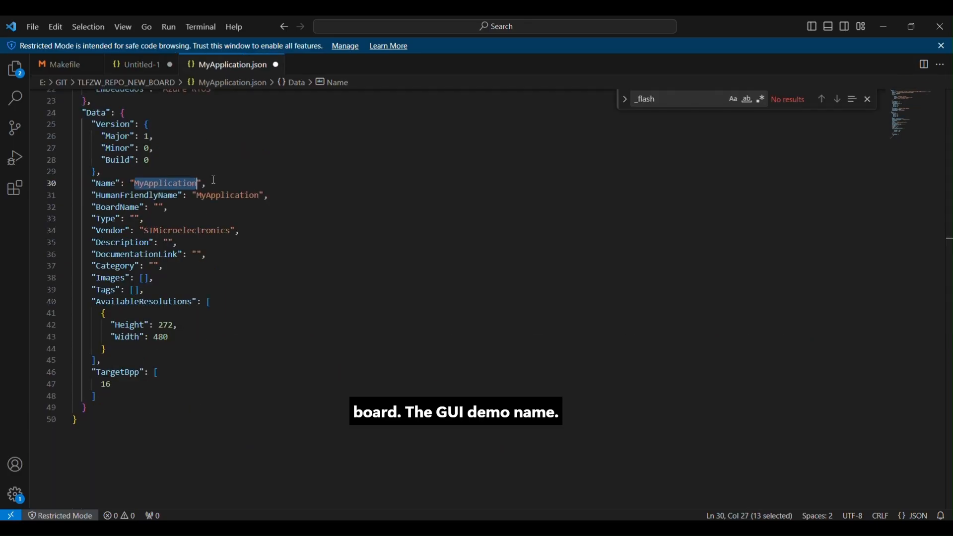
{"action": "key", "text": "ctrl+v"}
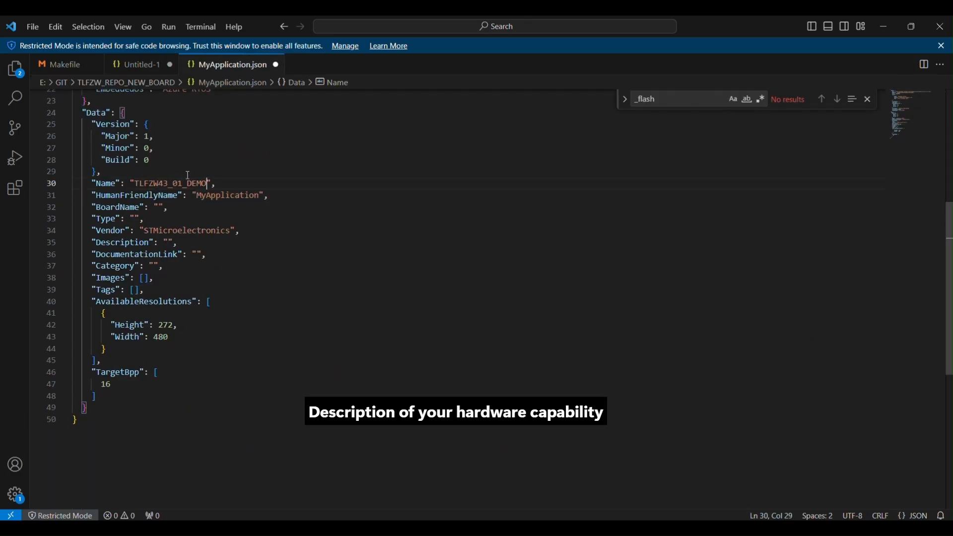
Replace the HumanFriendlyName value in MyApplication.json with "Medical Device Demo", copied from the Untitled-1 file.
{"action": "left_click", "coordinate": [154, 73]}
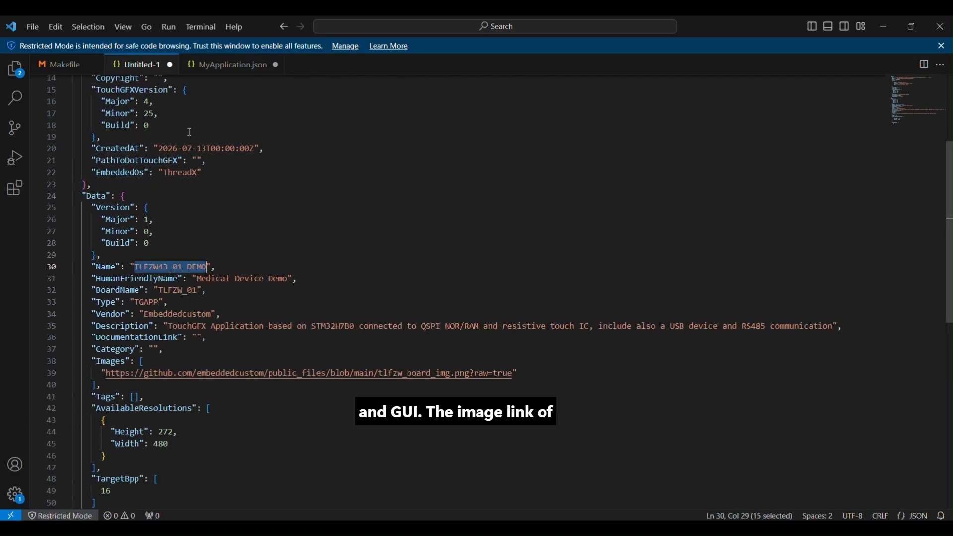
{"action": "left_click", "coordinate": [197, 279]}
{"action": "left_click_drag", "start_coordinate": [197, 278], "coordinate": [288, 280]}
{"action": "key", "text": "ctrl+c"}
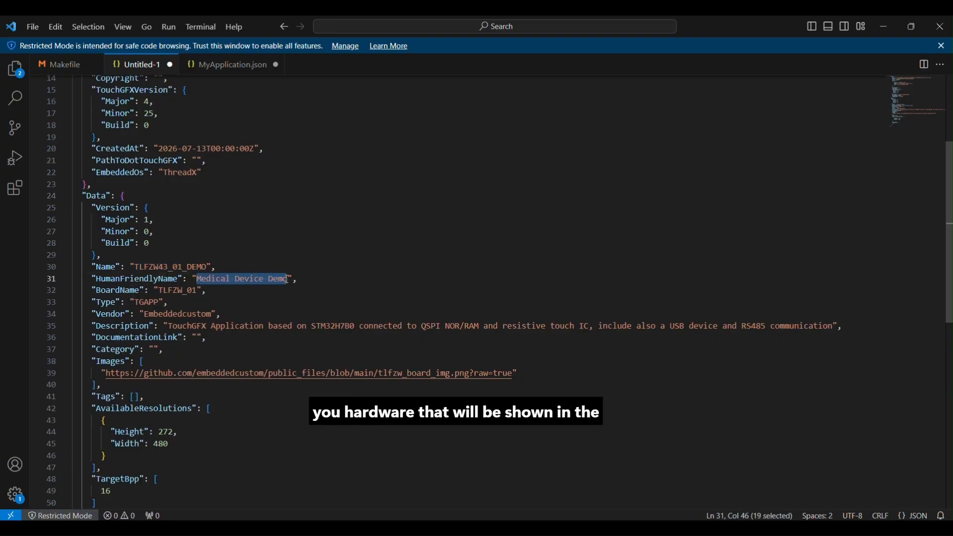
{"action": "left_click", "coordinate": [229, 64]}
{"action": "double_click", "coordinate": [212, 196]}
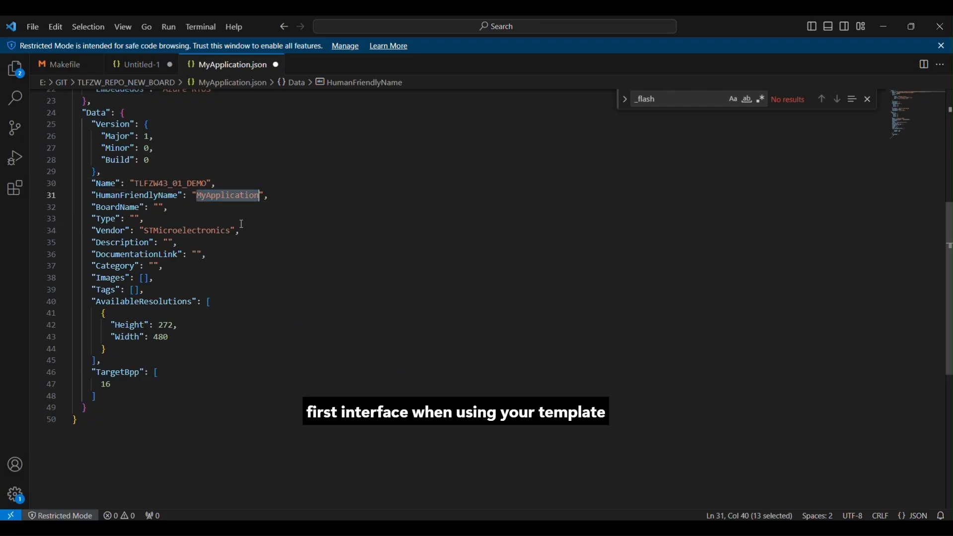
{"action": "key", "text": "ctrl+v"}
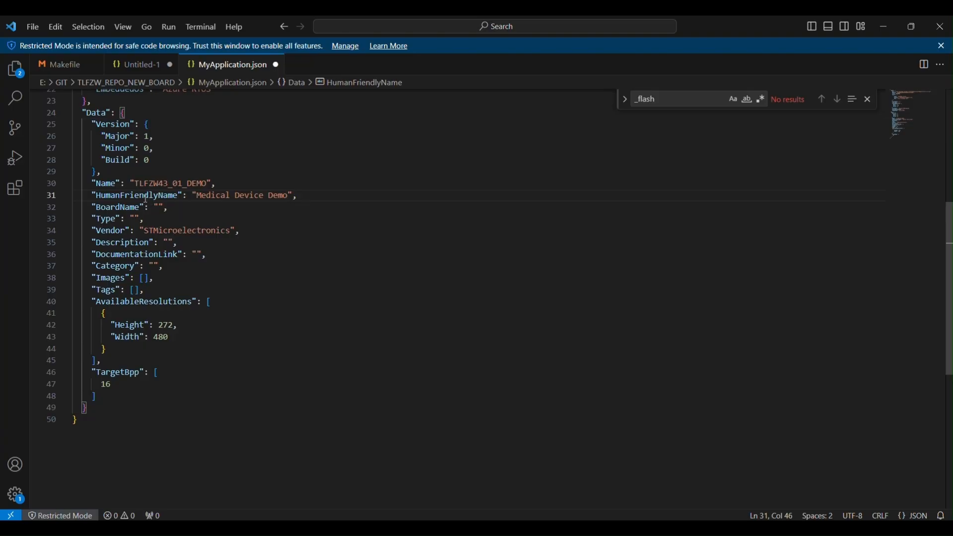
Fill the empty BoardName value in MyApplication.json with "TLFZW_01", copied from the Untitled-1 file.
{"action": "double_click", "coordinate": [151, 231]}
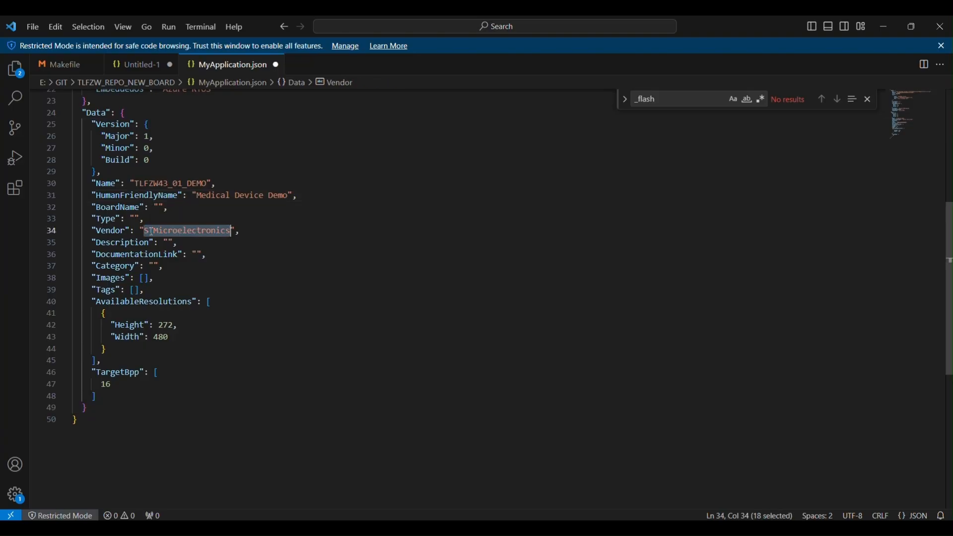
{"action": "left_click", "coordinate": [142, 65]}
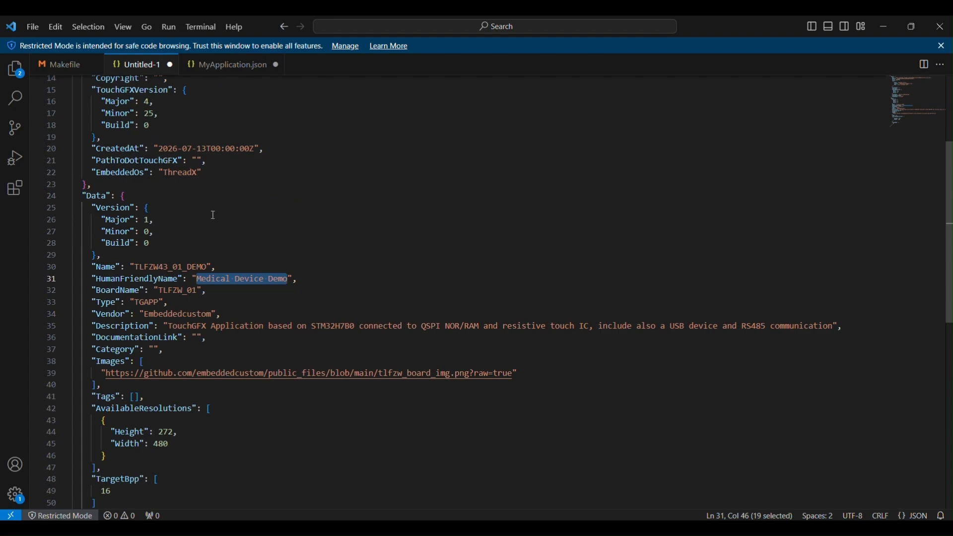
{"action": "double_click", "coordinate": [177, 290]}
{"action": "key", "text": "ctrl+c"}
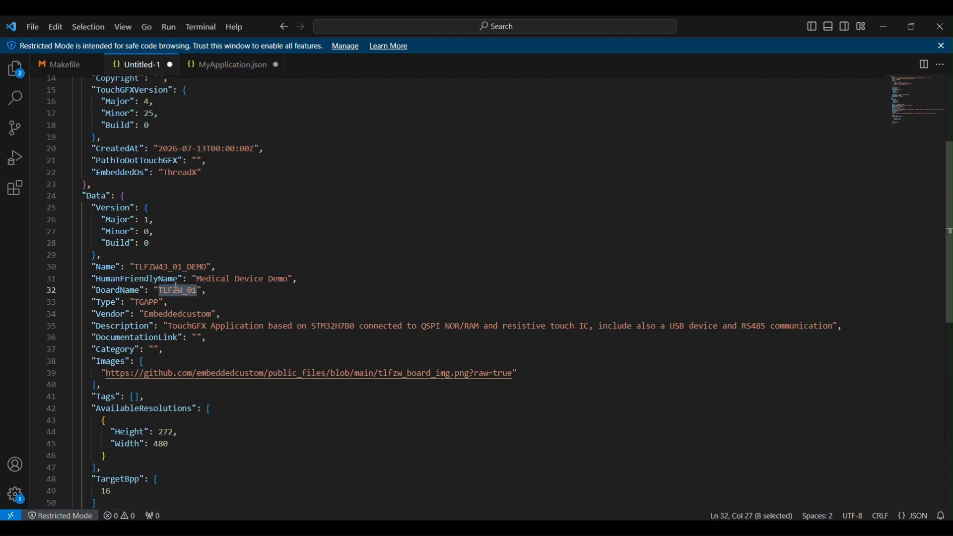
{"action": "left_click", "coordinate": [236, 64]}
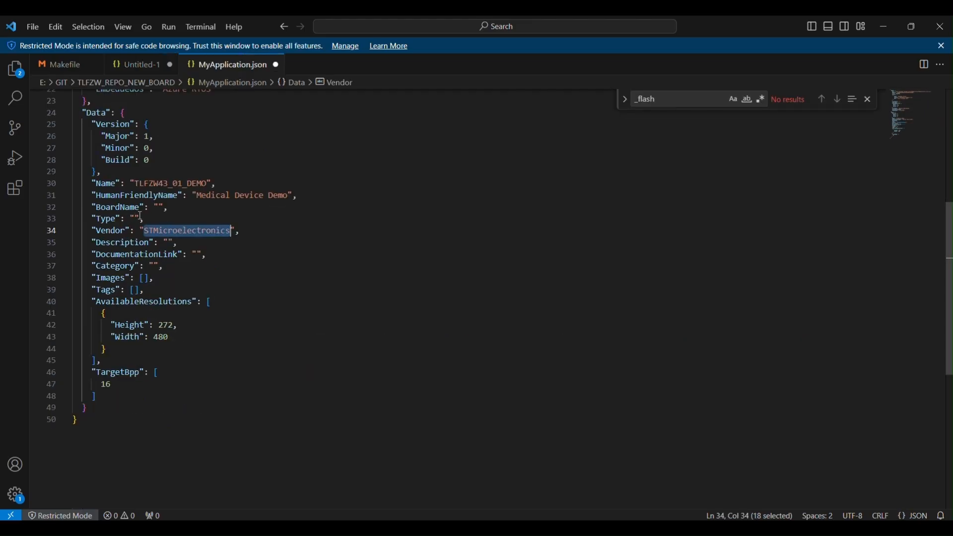
{"action": "left_click", "coordinate": [159, 208]}
{"action": "key", "text": "ctrl+v"}
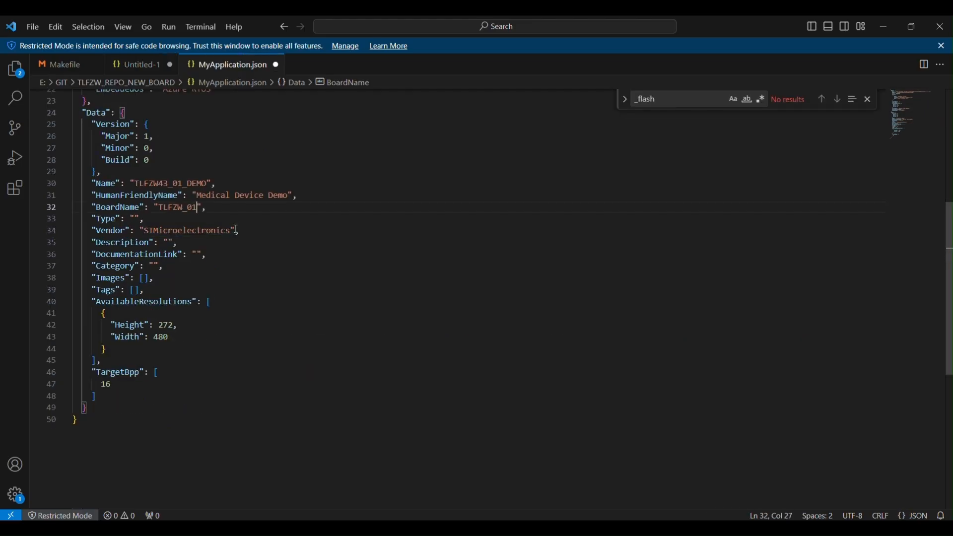
Change the Vendor value in the Data section to "Embeddedcustom".
{"action": "double_click", "coordinate": [194, 233]}
{"action": "type", "text": "Embe"}
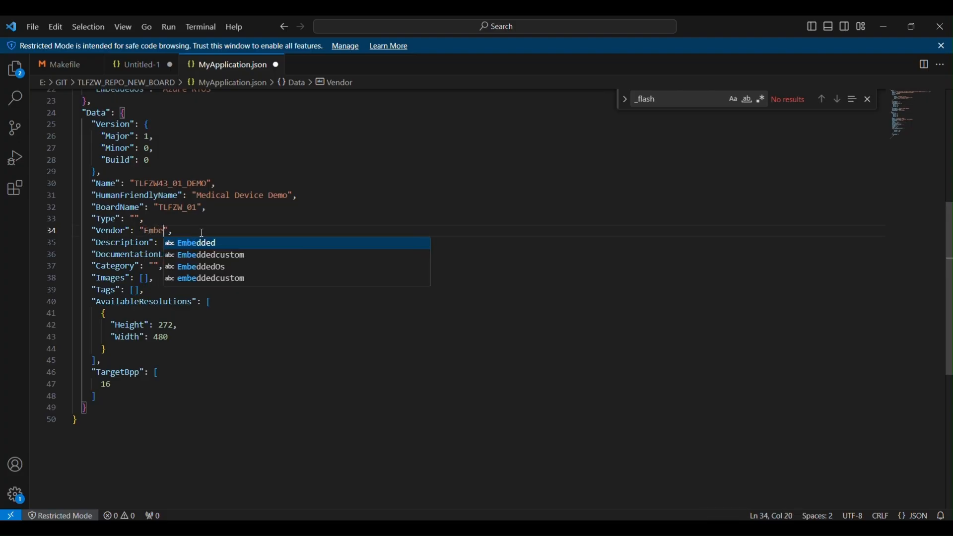
{"action": "left_click", "coordinate": [224, 256]}
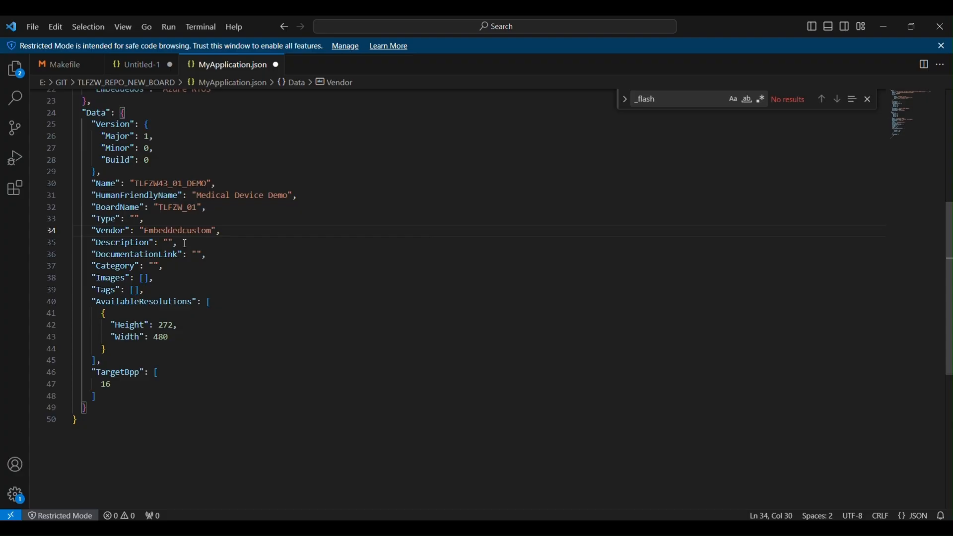
Fill the empty Description value in MyApplication.json with the full "TouchGFX Application based on STM32H7B0" description copied from the Untitled-1 file.
{"action": "left_click_drag", "start_coordinate": [100, 278], "coordinate": [126, 290]}
{"action": "left_click", "coordinate": [142, 66]}
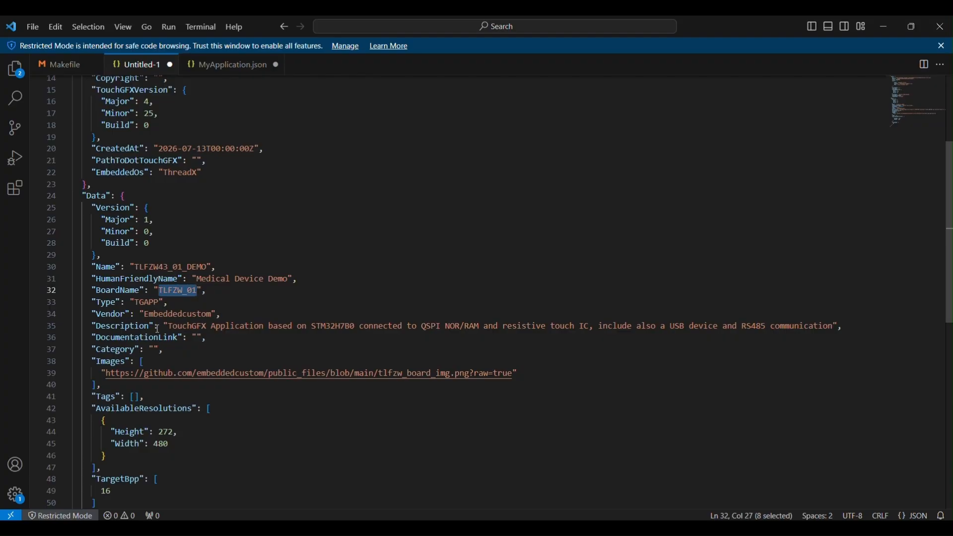
{"action": "left_click_drag", "start_coordinate": [169, 327], "coordinate": [838, 326]}
{"action": "key", "text": "ctrl+c"}
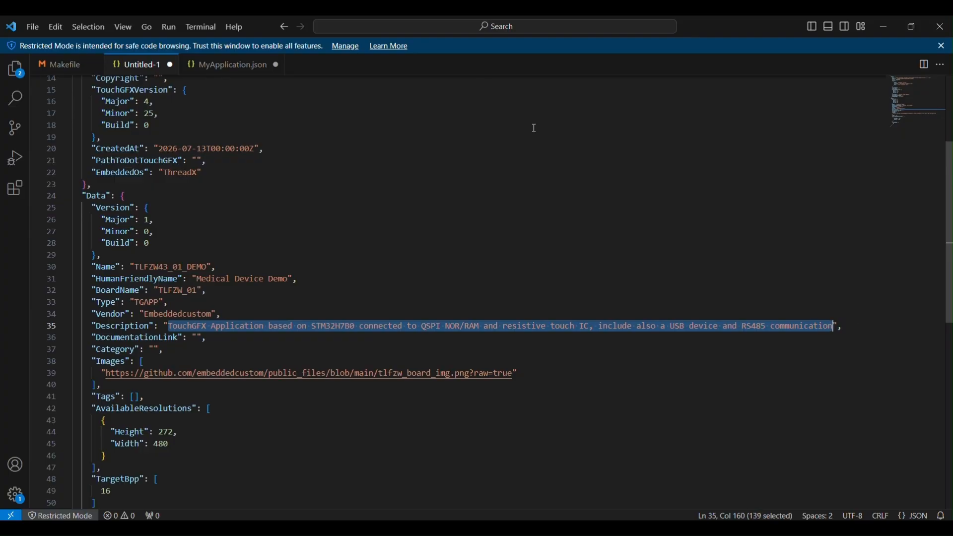
{"action": "left_click", "coordinate": [246, 68]}
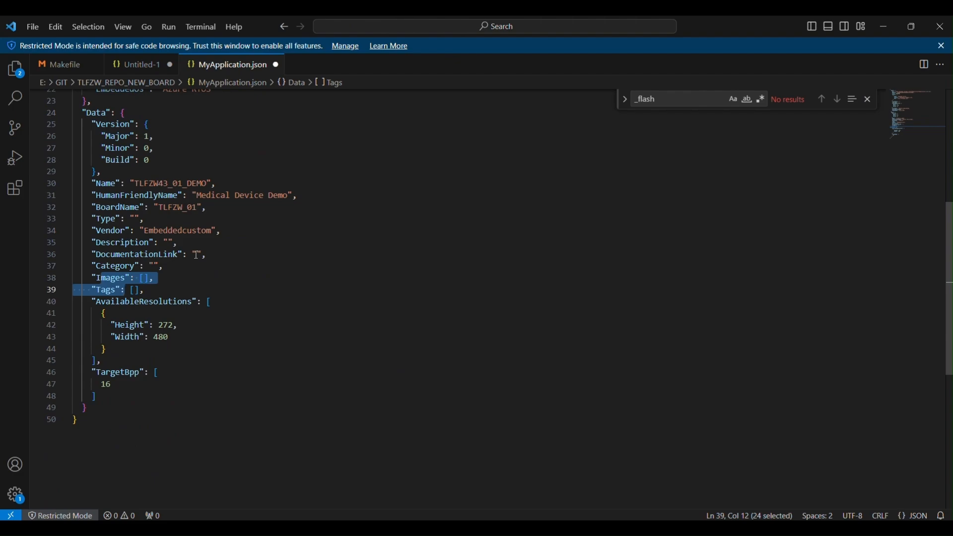
{"action": "left_click", "coordinate": [164, 243]}
{"action": "key", "text": "ctrl+v"}
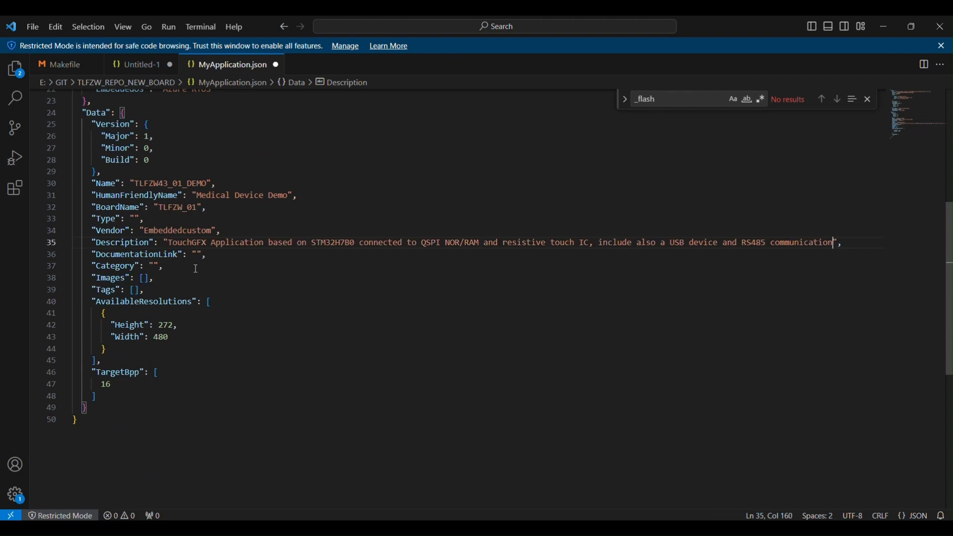
Replace the empty Images entry in MyApplication.json with the Images block containing the tlfzw_board_img.png GitHub URL, copied from Untitled-1, and save.
{"action": "left_click", "coordinate": [143, 65]}
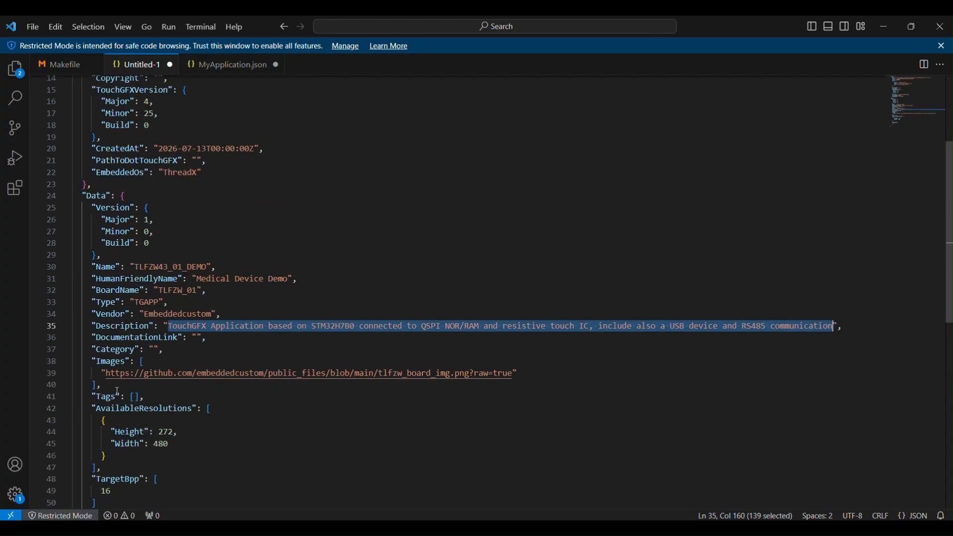
{"action": "left_click_drag", "start_coordinate": [117, 388], "coordinate": [39, 365]}
{"action": "key", "text": "ctrl+c"}
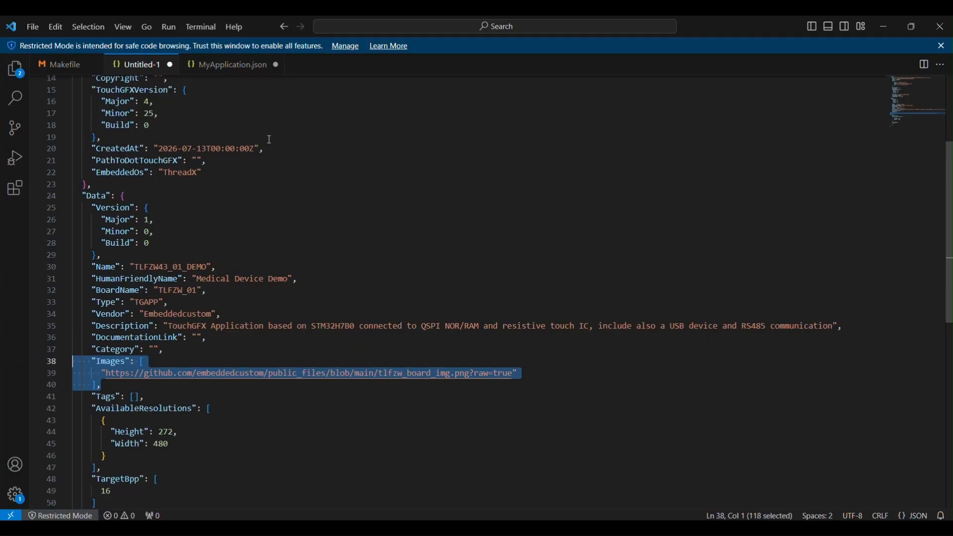
{"action": "left_click", "coordinate": [226, 64]}
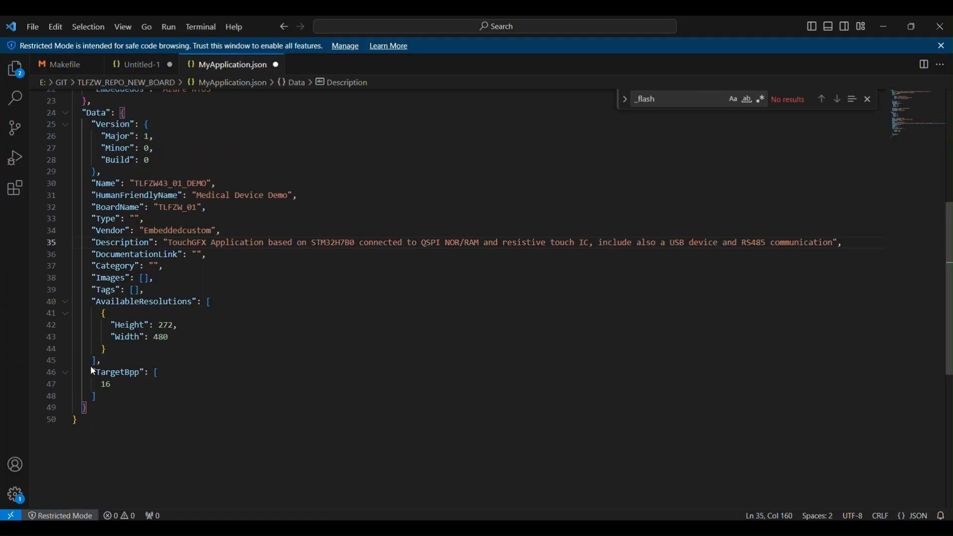
{"action": "left_click_drag", "start_coordinate": [155, 278], "coordinate": [45, 279]}
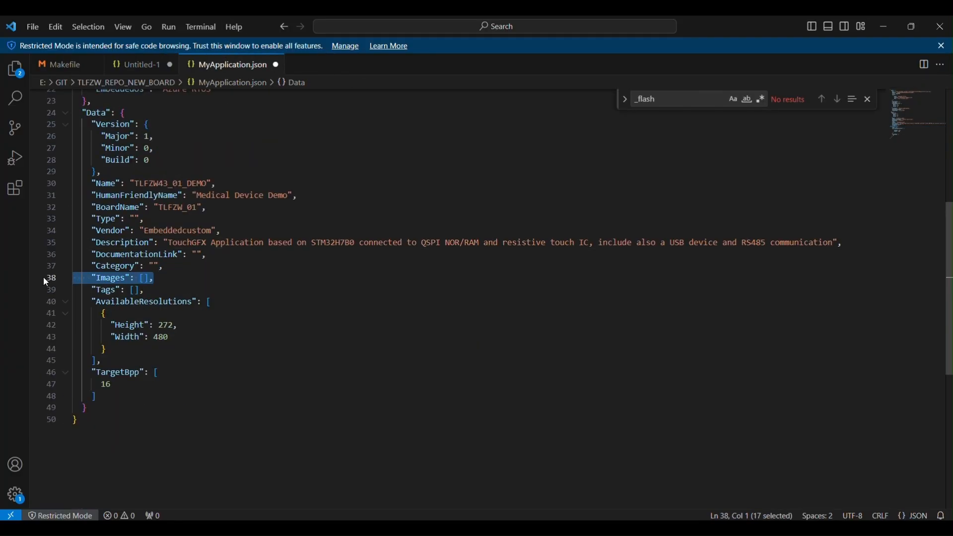
{"action": "key", "text": "ctrl+v"}
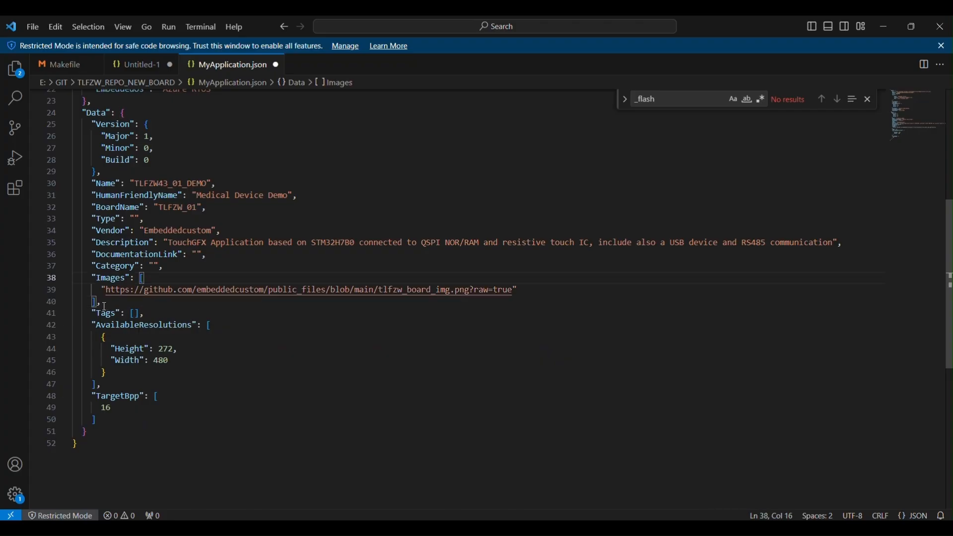
{"action": "scroll", "coordinate": [274, 385], "scroll_direction": "up", "scroll_amount": 1}
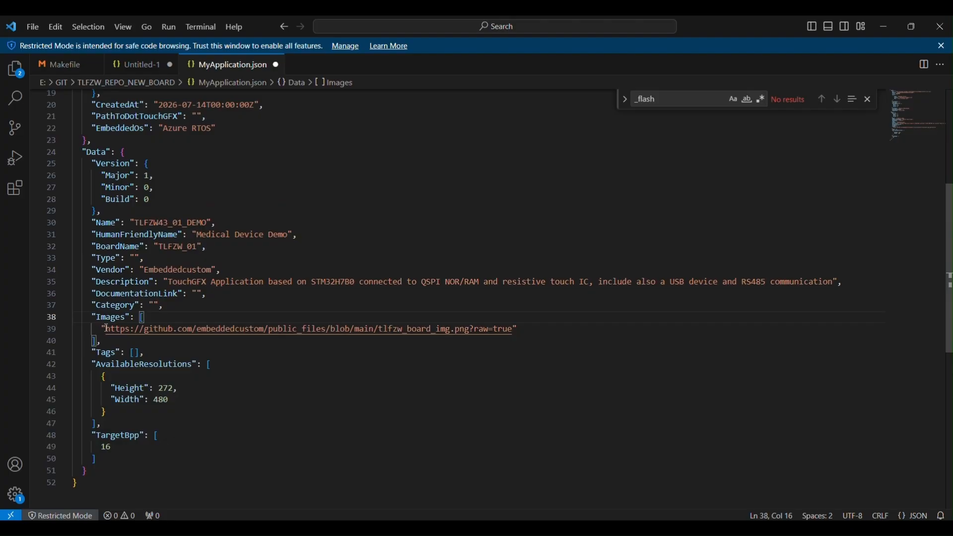
{"action": "left_click", "coordinate": [530, 330]}
{"action": "scroll", "coordinate": [325, 304], "scroll_direction": "down", "scroll_amount": 1}
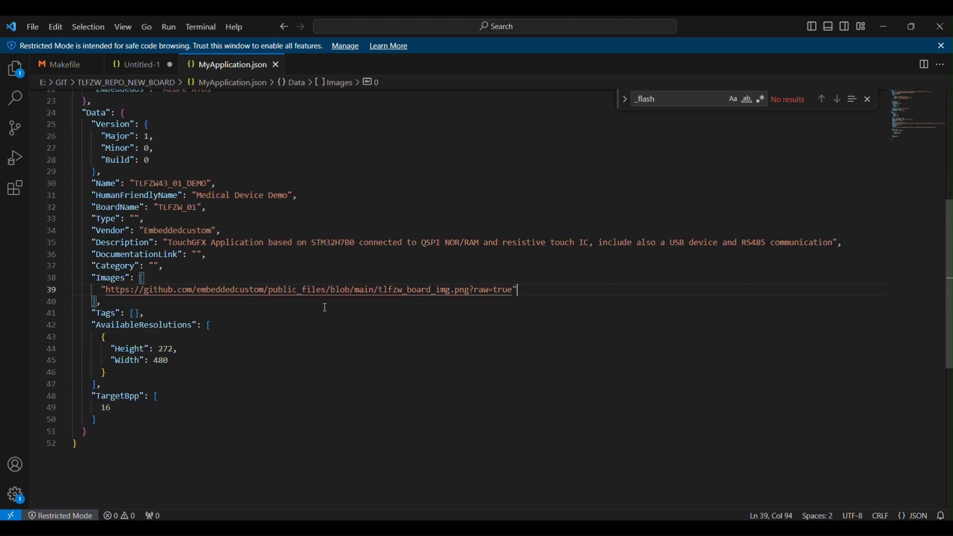
{"action": "scroll", "coordinate": [325, 308], "scroll_direction": "up", "scroll_amount": 1}
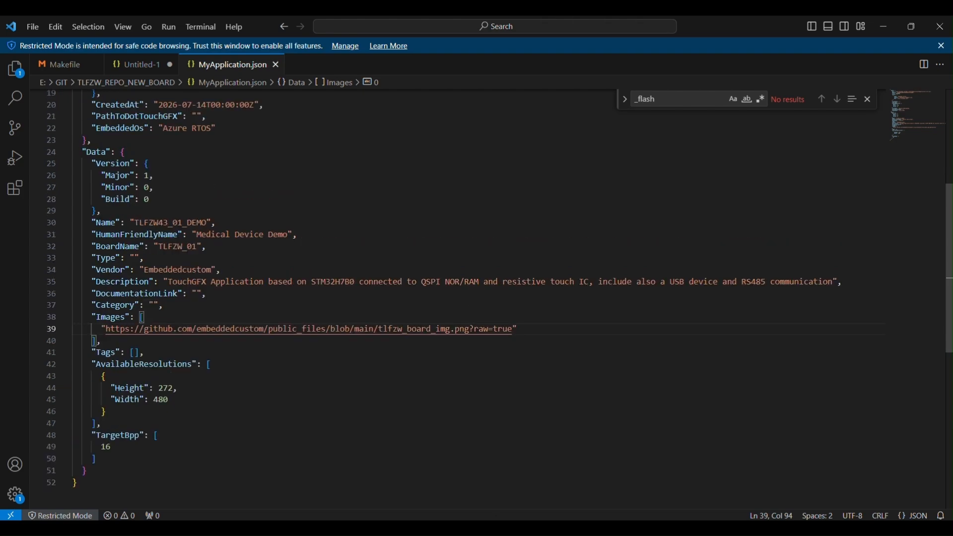
Switch to the TLFZW_REPO_NEW_BOARD command prompt and recall "E:\TouchGFX\4.25.0\designer\tgfx.exe pack -rc -d gfx_app_4_3" at the prompt without running it.
{"action": "mouse_move", "coordinate": [496, 529]}
{"action": "left_click", "coordinate": [538, 481]}
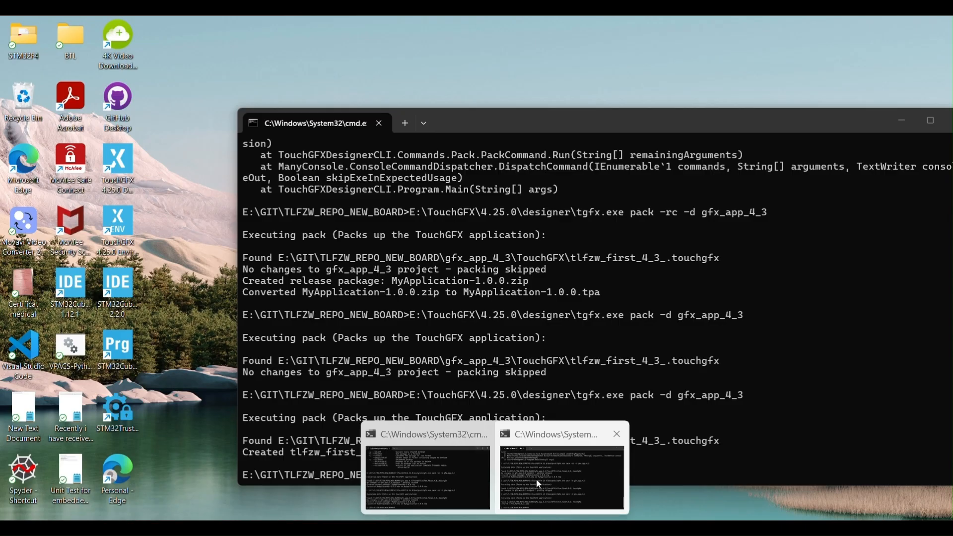
{"action": "left_click", "coordinate": [536, 479]}
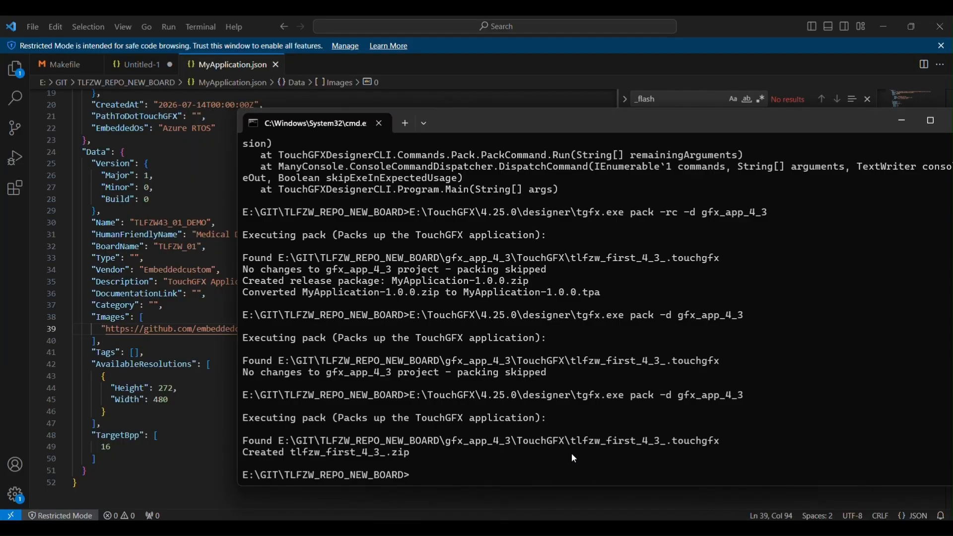
{"action": "type", "text": "cd .."}
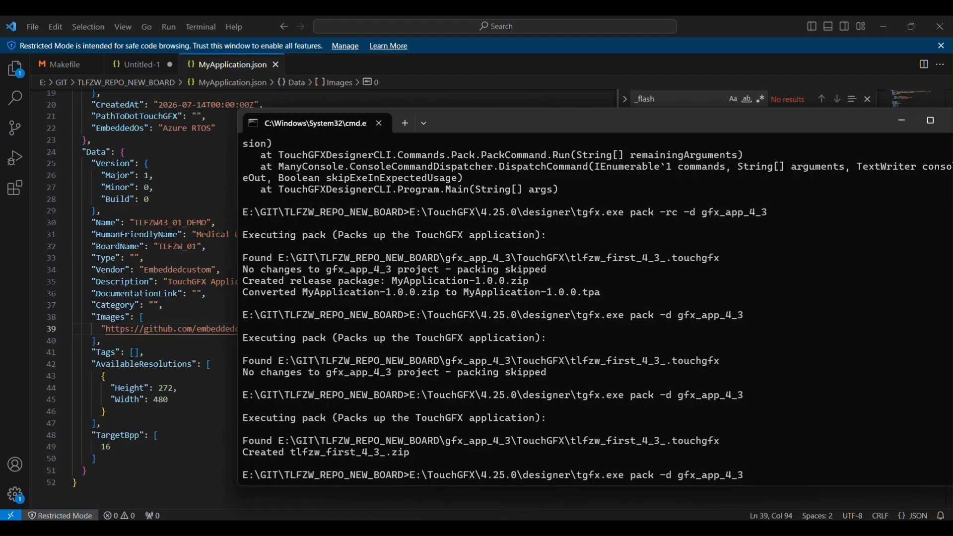
{"action": "key", "text": "Up"}
{"action": "key", "text": "Up"}
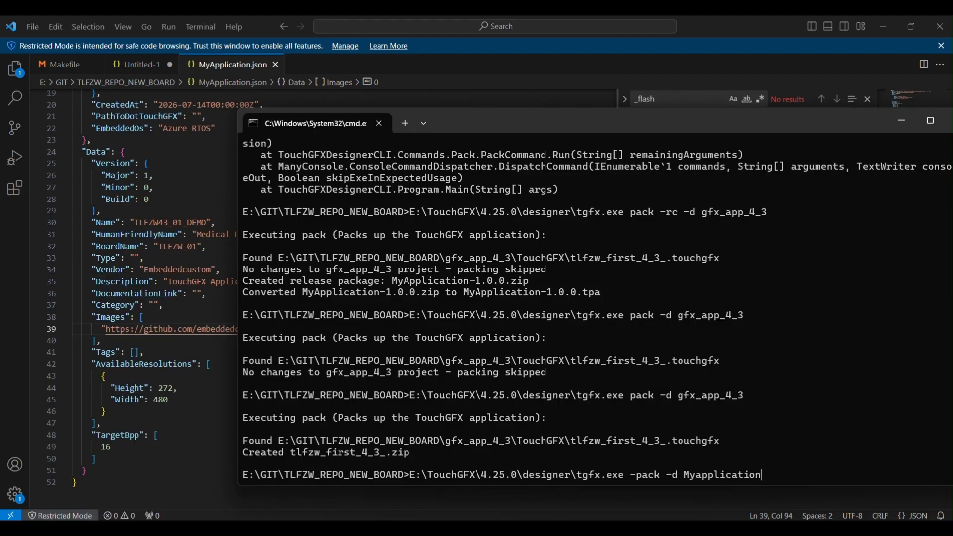
{"action": "key", "text": "Up"}
{"action": "key", "text": "Up"}
{"action": "key", "text": "Up"}
{"action": "key", "text": "Up"}
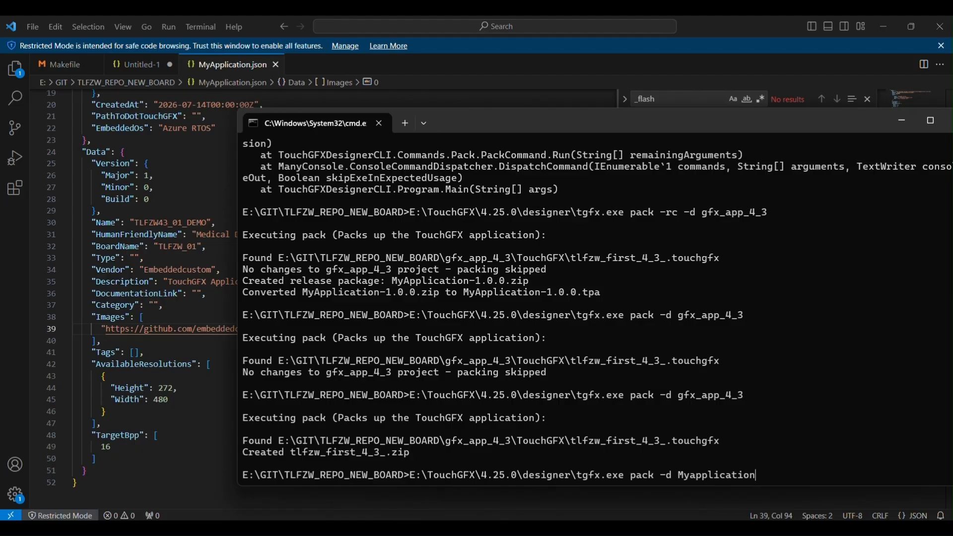
{"action": "key", "text": "Down"}
{"action": "key", "text": "Down"}
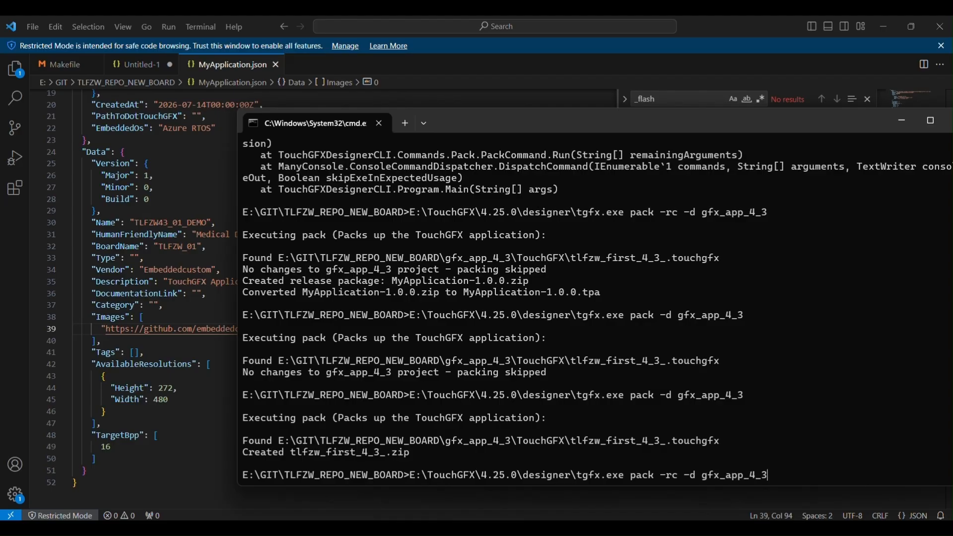
{"action": "key", "text": "Up"}
Check the contents of the TLFZW_REPO_NEW_BOARD folder in File Explorer and return to MyApplication.json in Visual Studio Code.
{"action": "mouse_move", "coordinate": [359, 528]}
{"action": "mouse_move", "coordinate": [443, 493]}
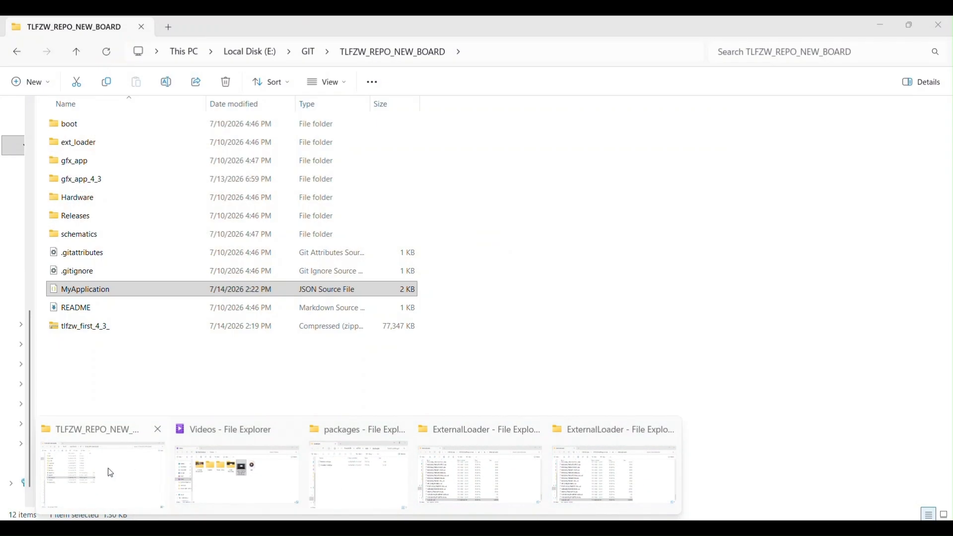
{"action": "left_click", "coordinate": [110, 474]}
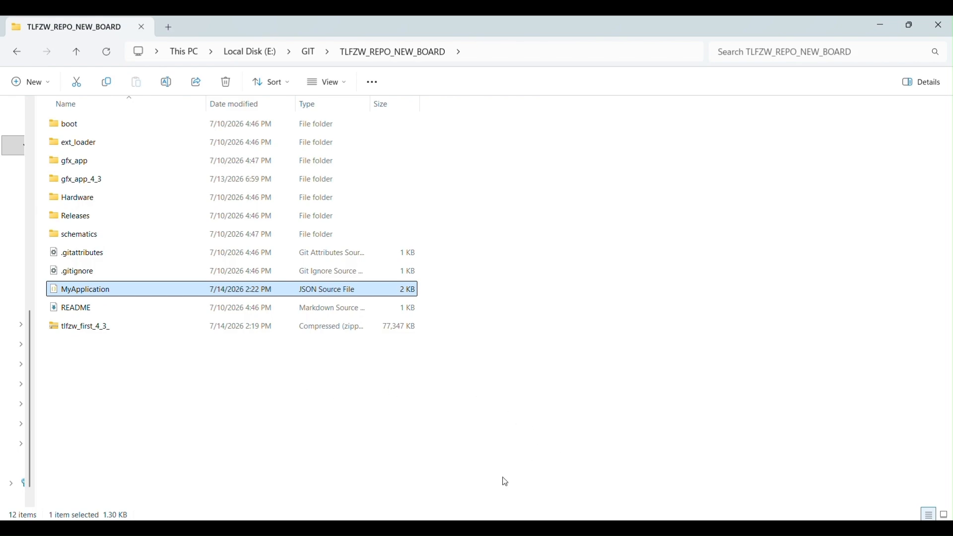
{"action": "mouse_move", "coordinate": [497, 527]}
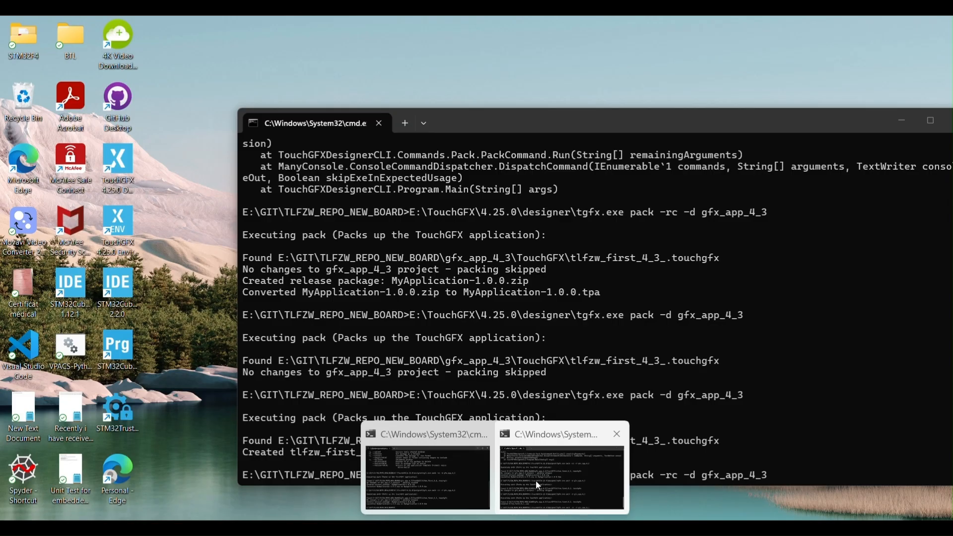
{"action": "left_click", "coordinate": [535, 481]}
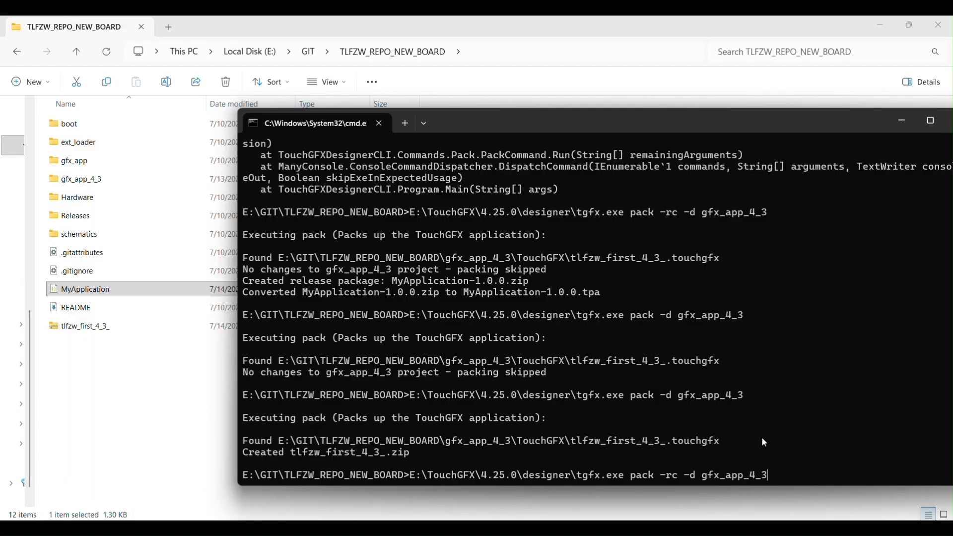
{"action": "left_click", "coordinate": [522, 528]}
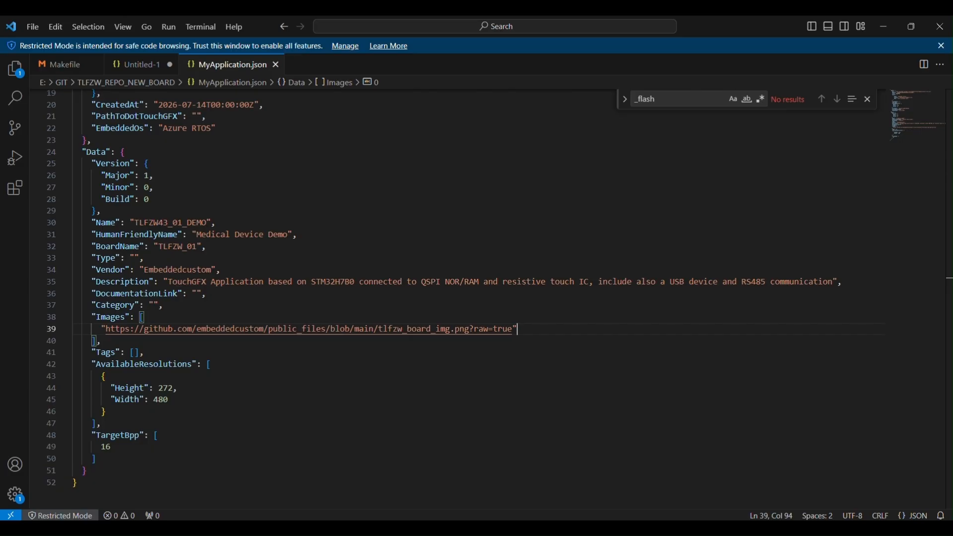
Look up the template types for the Type field in the browser's TouchGFX board setup documentation and copy "TGAPP".
{"action": "double_click", "coordinate": [173, 265]}
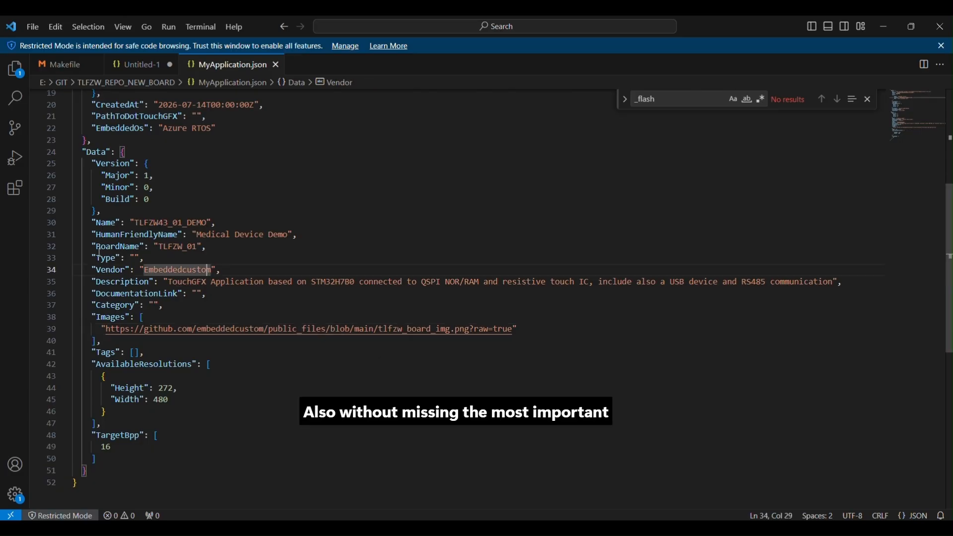
{"action": "left_click_drag", "start_coordinate": [93, 250], "coordinate": [127, 258]}
{"action": "left_click", "coordinate": [145, 258]}
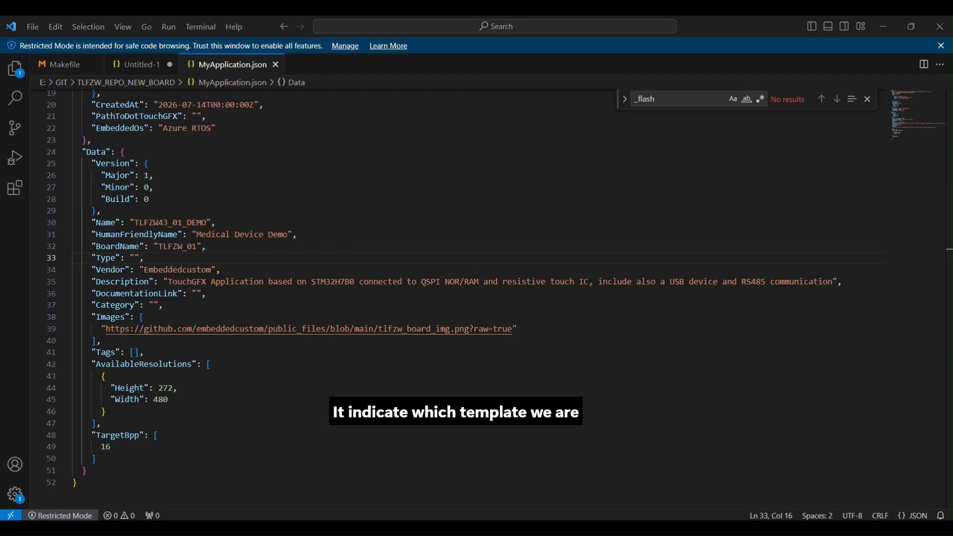
{"action": "left_click_drag", "start_coordinate": [952, 17], "coordinate": [628, 15]}
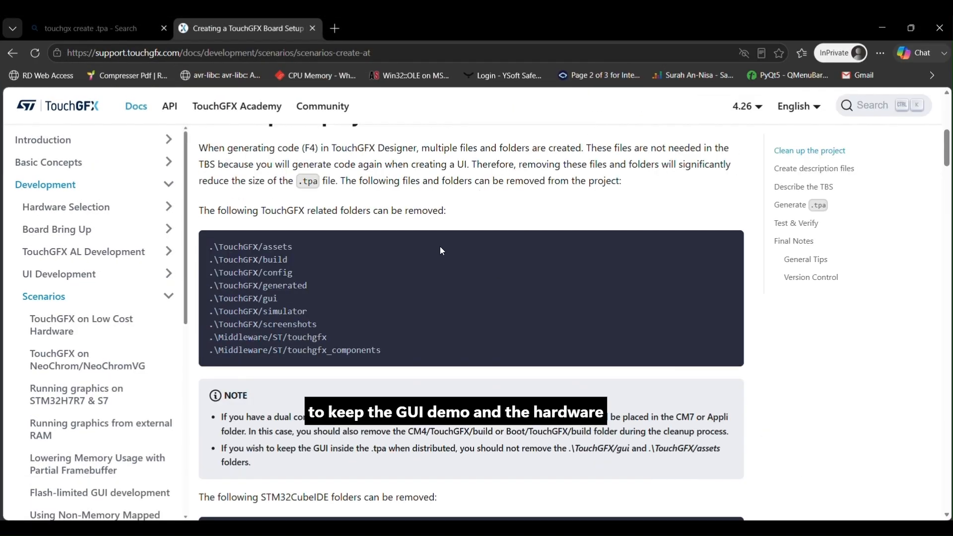
{"action": "scroll", "coordinate": [442, 251], "scroll_direction": "down", "scroll_amount": 20}
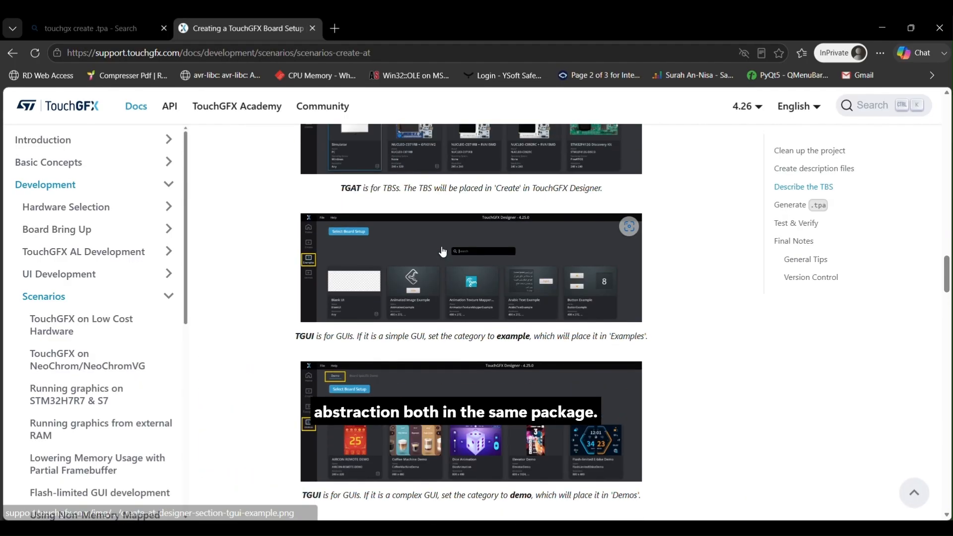
{"action": "scroll", "coordinate": [443, 252], "scroll_direction": "down", "scroll_amount": 5}
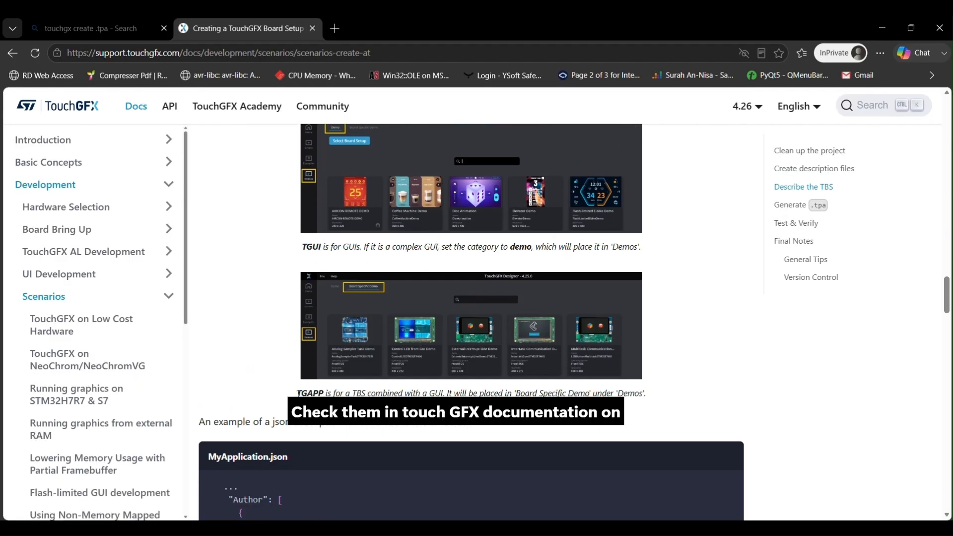
{"action": "left_click_drag", "start_coordinate": [297, 394], "coordinate": [323, 394]}
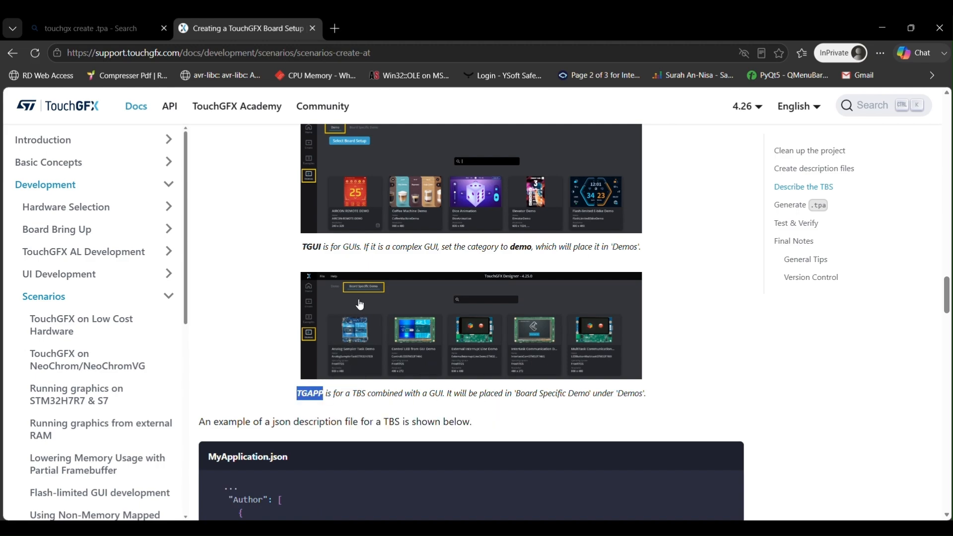
{"action": "scroll", "coordinate": [360, 304], "scroll_direction": "up", "scroll_amount": 5}
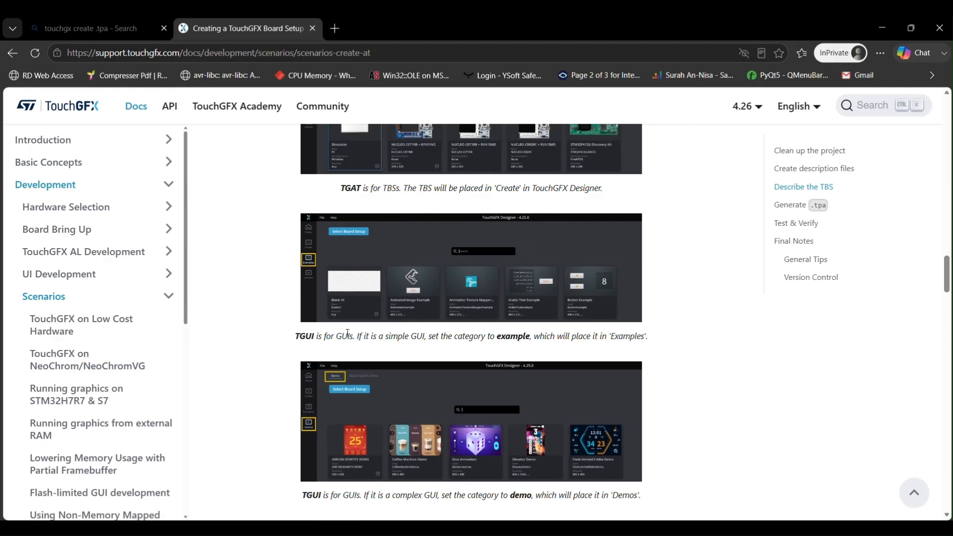
{"action": "scroll", "coordinate": [343, 346], "scroll_direction": "up", "scroll_amount": 2}
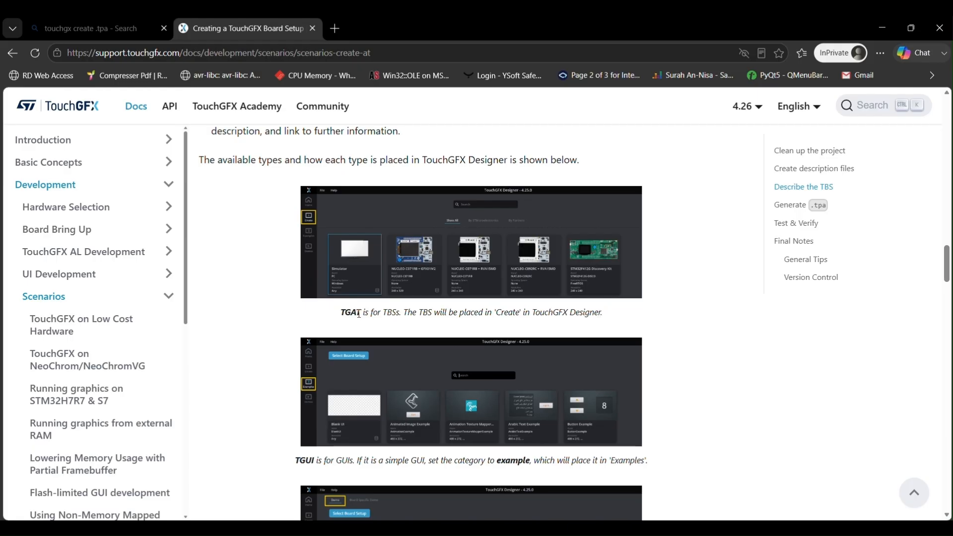
{"action": "scroll", "coordinate": [285, 315], "scroll_direction": "down", "scroll_amount": 5}
{"action": "scroll", "coordinate": [285, 315], "scroll_direction": "down", "scroll_amount": 3}
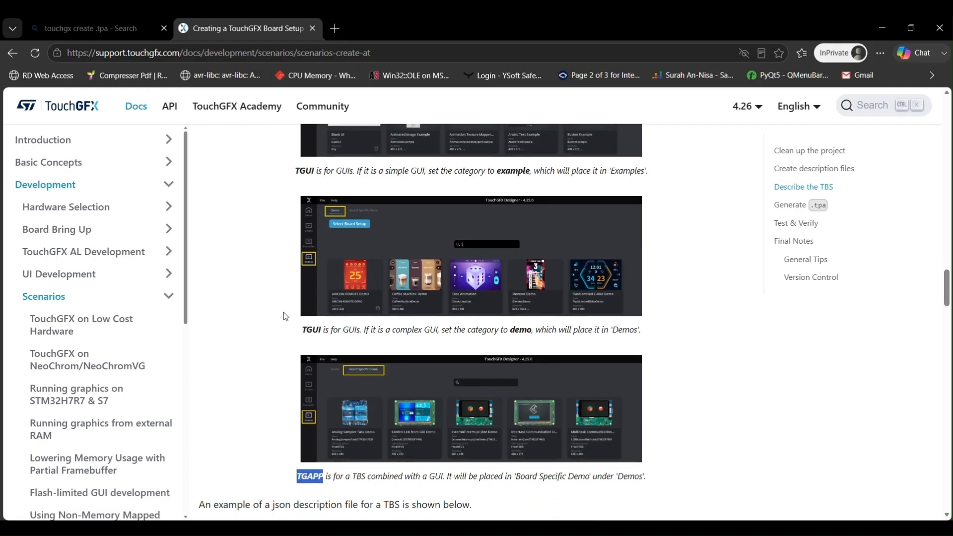
{"action": "mouse_move", "coordinate": [763, 97]}
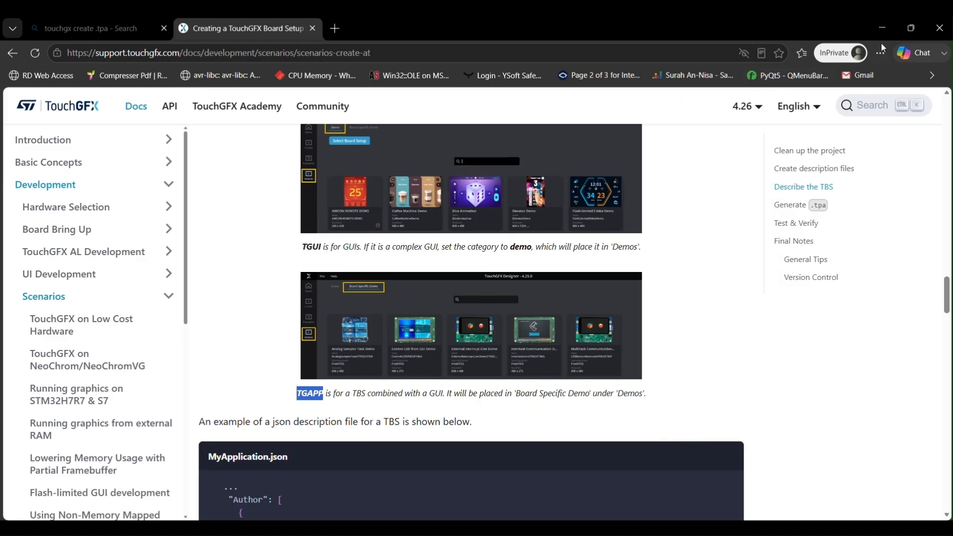
{"action": "left_click", "coordinate": [889, 28]}
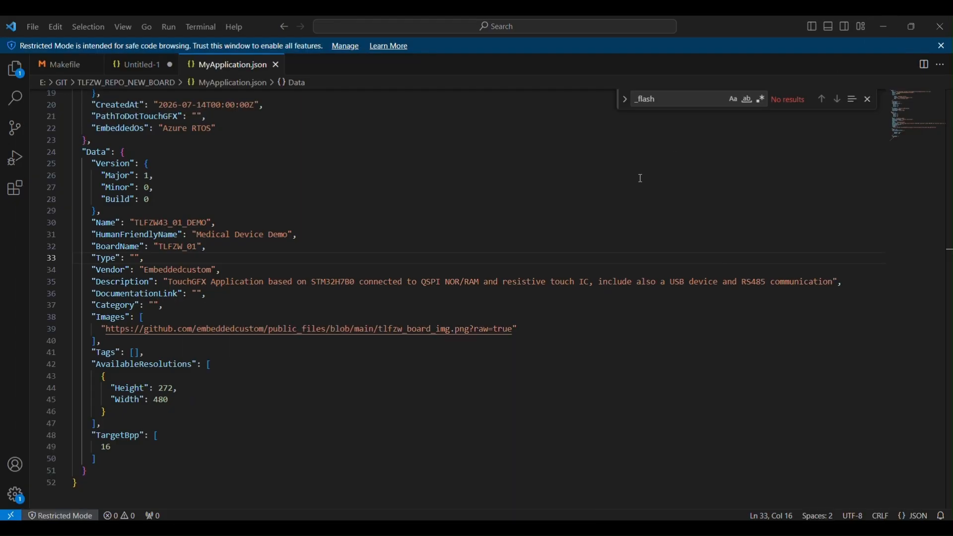
Fill the empty Type value in MyApplication.json with "TGAPP" and save the file.
{"action": "left_click", "coordinate": [135, 259]}
{"action": "type", "text": "TGAPP"}
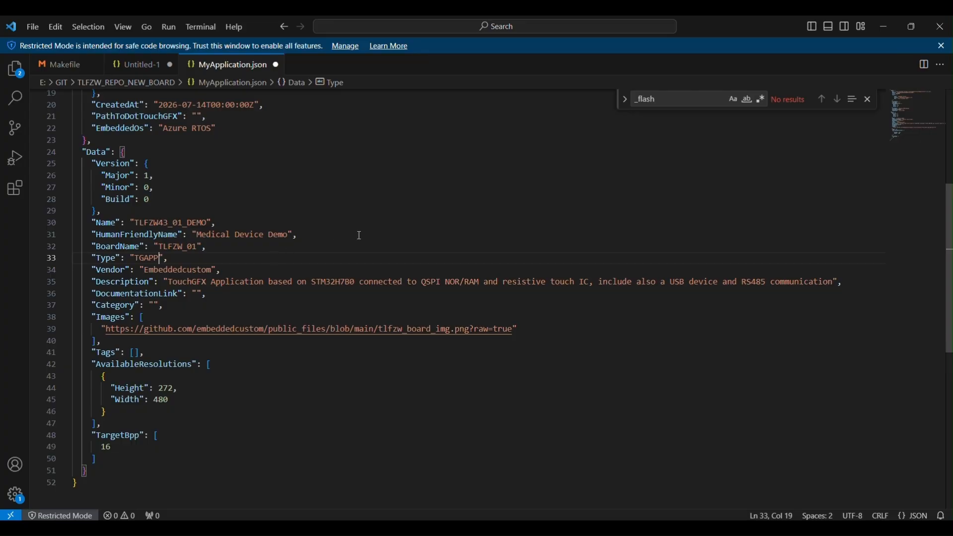
{"action": "key", "text": "ctrl+s"}
Switch to the command prompt and run the recalled tgfx.exe pack -rc -d gfx_app_4_3 command to build the release package.
{"action": "mouse_move", "coordinate": [495, 529]}
{"action": "left_click", "coordinate": [544, 467]}
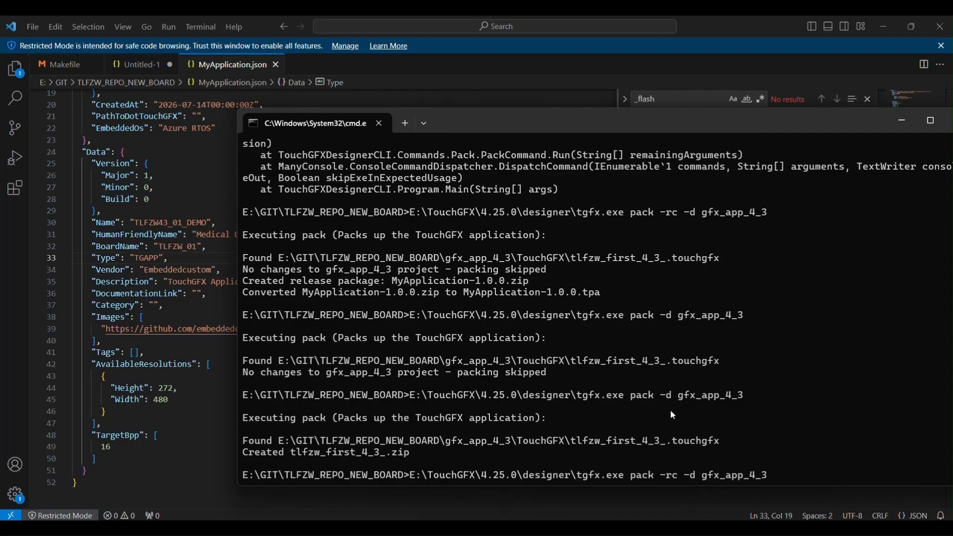
{"action": "key", "text": "Return"}
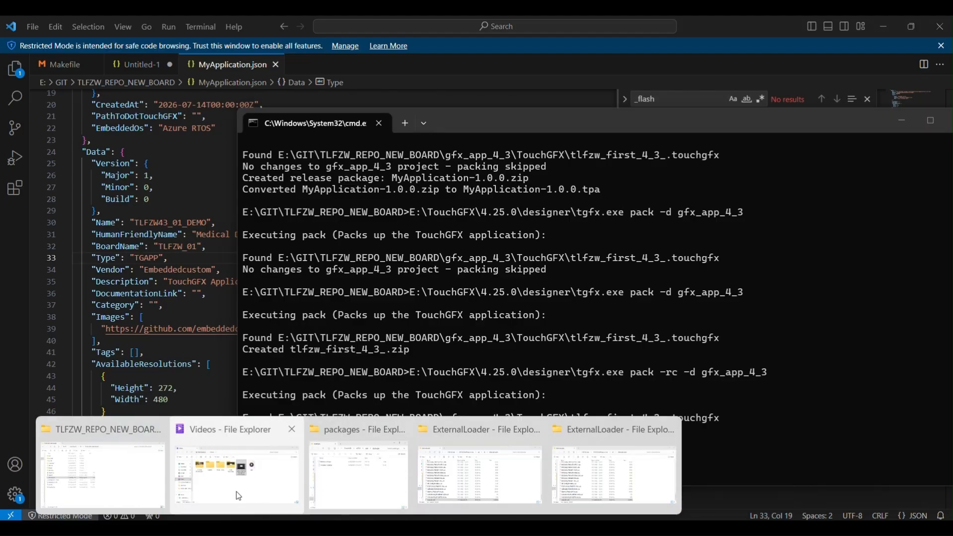
Copy the MyApplication-1.0.0.tpa file from the TLFZW_REPO_NEW_BOARD folder in File Explorer.
{"action": "left_click", "coordinate": [123, 492]}
{"action": "left_click", "coordinate": [129, 307]}
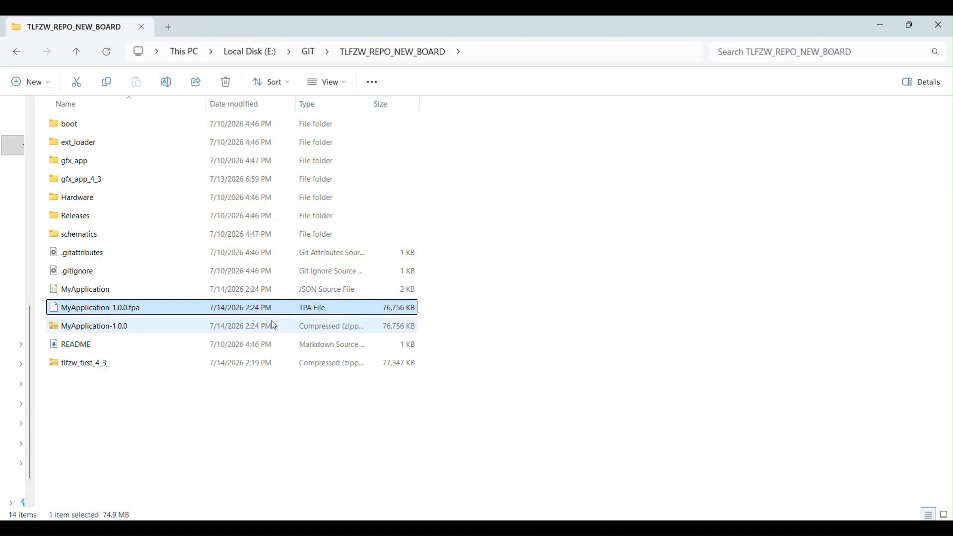
{"action": "left_click", "coordinate": [177, 424]}
{"action": "left_click", "coordinate": [130, 310]}
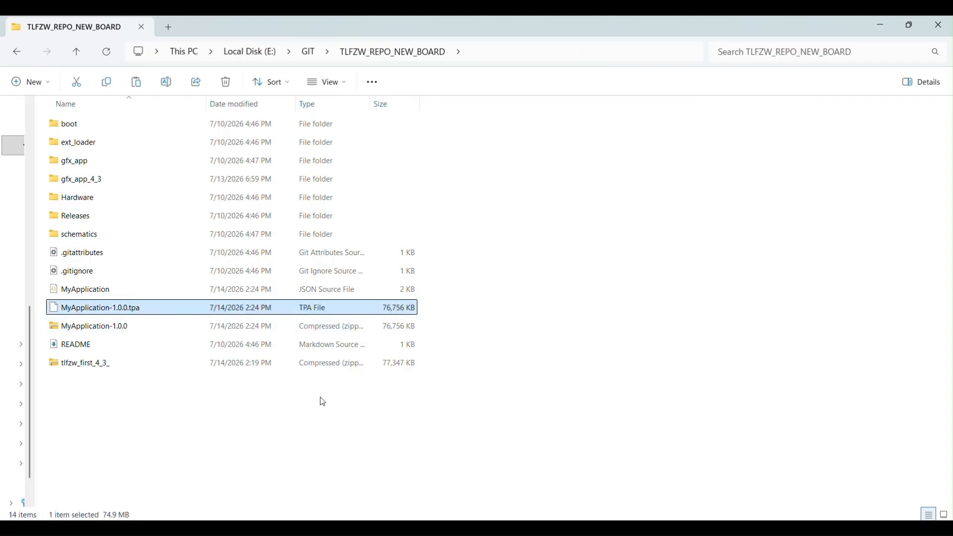
{"action": "left_click", "coordinate": [363, 524]}
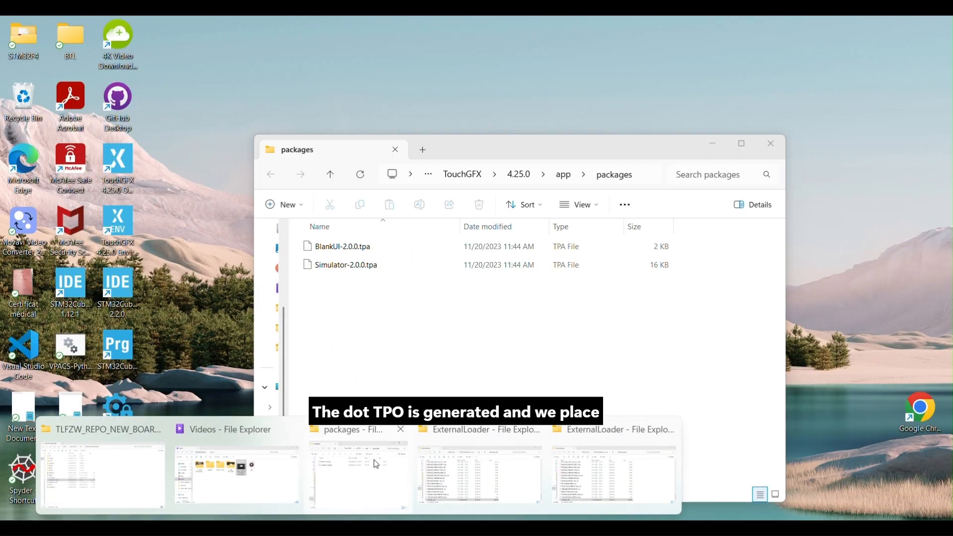
Paste the copied MyApplication-1.0.0.tpa package into the E:\TouchGFX\4.25.0\app\packages folder.
{"action": "left_click", "coordinate": [374, 461]}
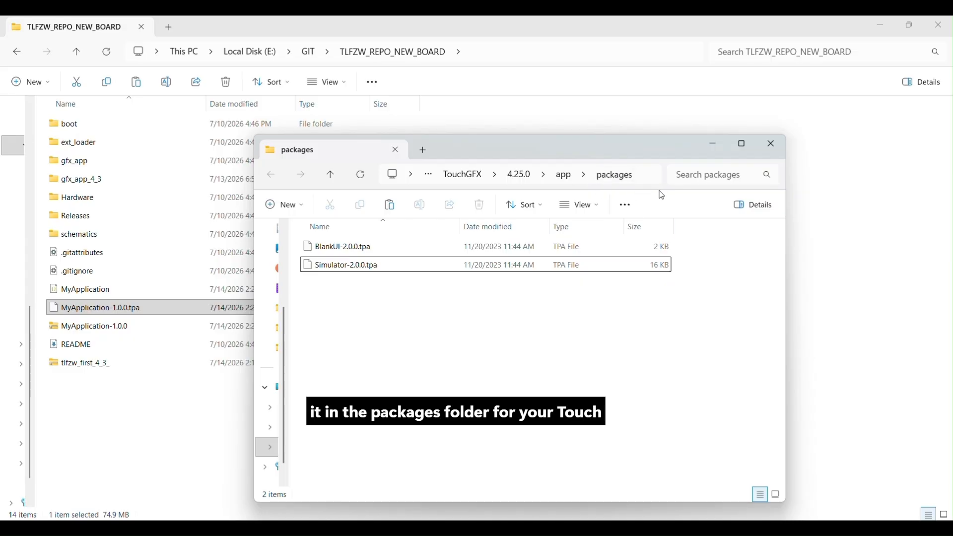
{"action": "left_click", "coordinate": [647, 180]}
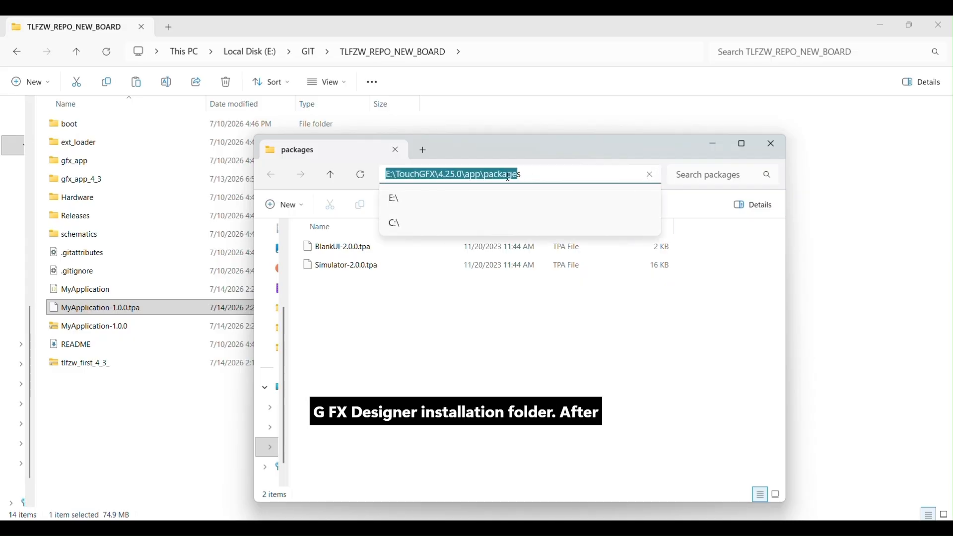
{"action": "left_click", "coordinate": [413, 380]}
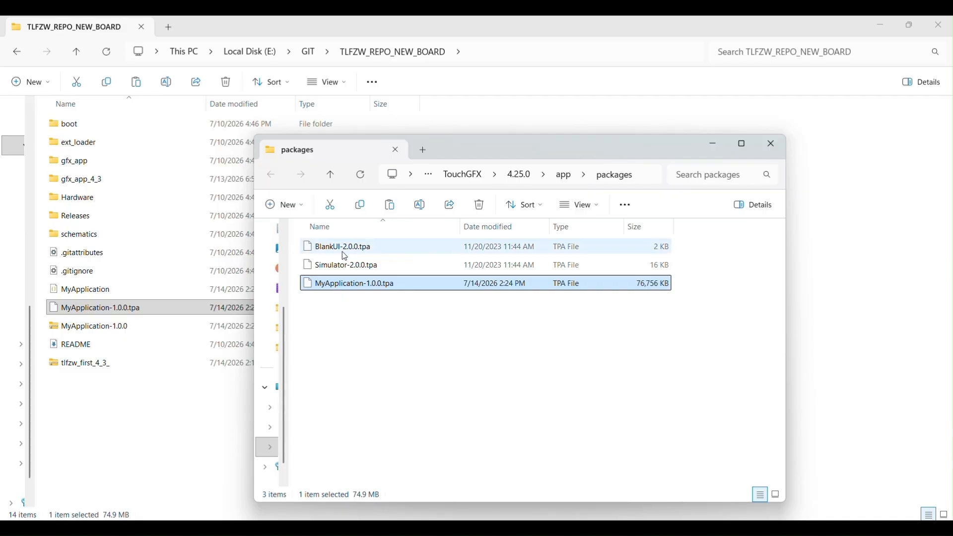
{"action": "double_click", "coordinate": [363, 286]}
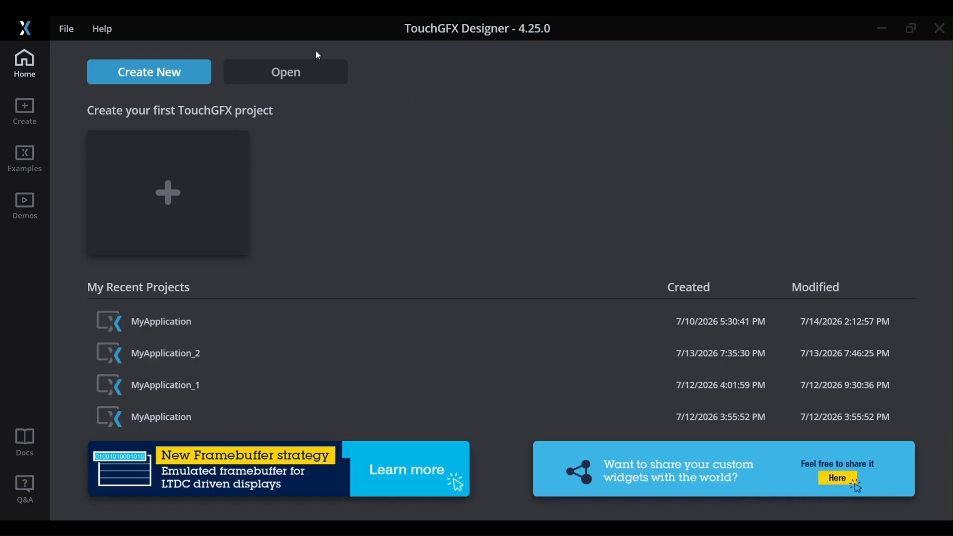
In TouchGFX Designer, create the MyApplication_3 project from the board-specific Medical Device Demo after reviewing its description.
{"action": "left_click", "coordinate": [25, 208]}
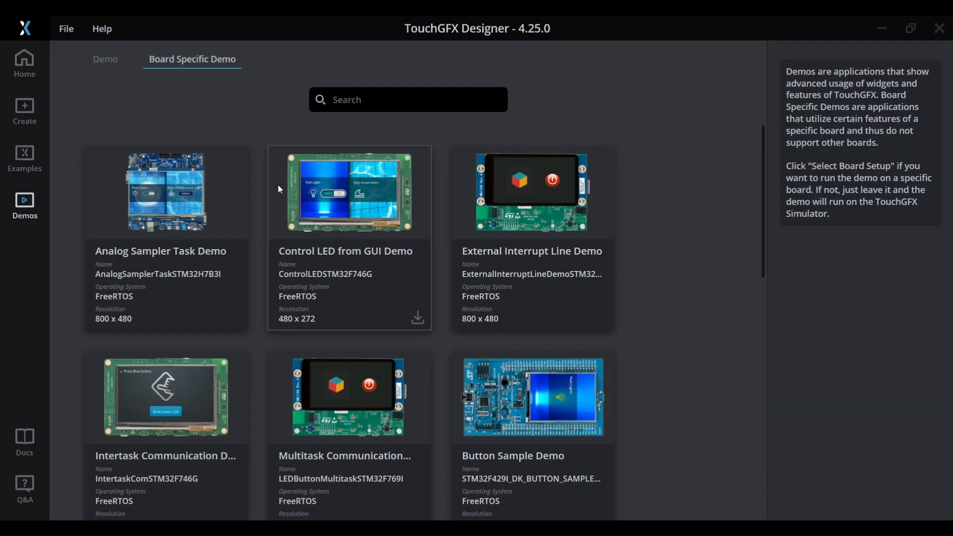
{"action": "scroll", "coordinate": [286, 198], "scroll_direction": "down", "scroll_amount": 10}
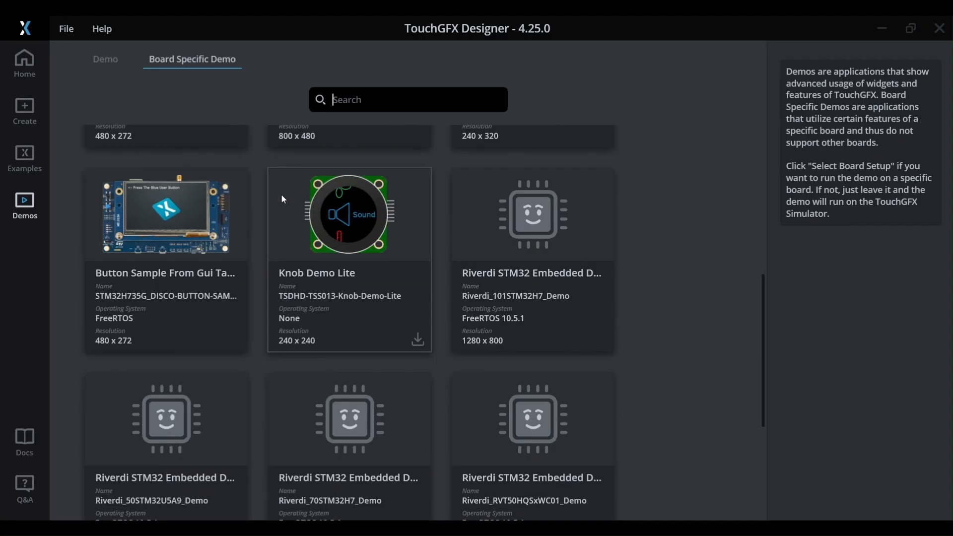
{"action": "scroll", "coordinate": [216, 359], "scroll_direction": "down", "scroll_amount": 2}
{"action": "left_click", "coordinate": [187, 389]}
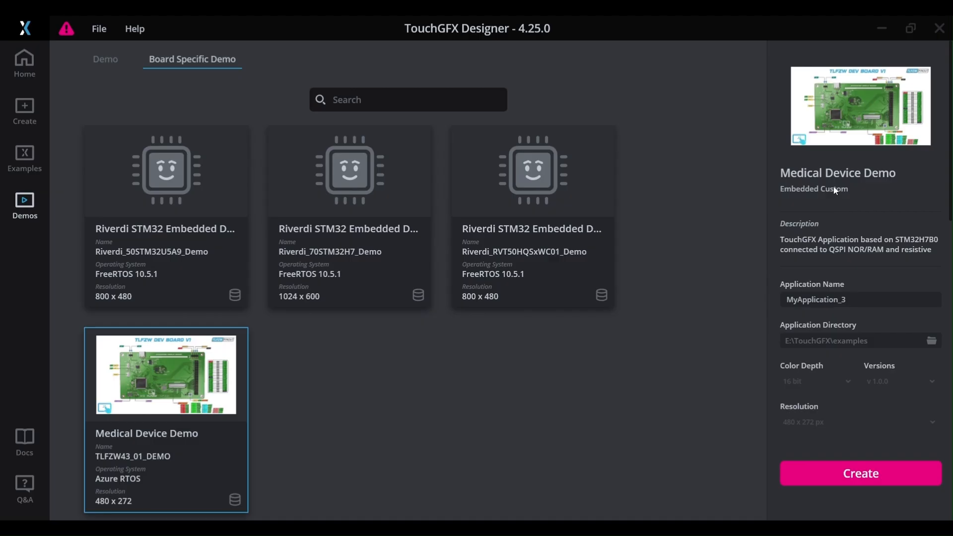
{"action": "scroll", "coordinate": [814, 243], "scroll_direction": "down", "scroll_amount": 1}
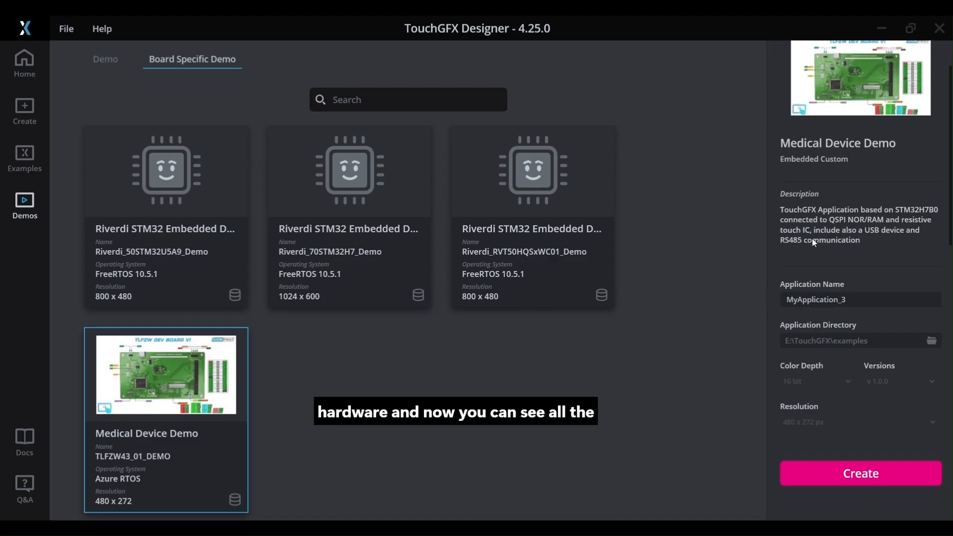
{"action": "scroll", "coordinate": [814, 205], "scroll_direction": "down", "scroll_amount": 1}
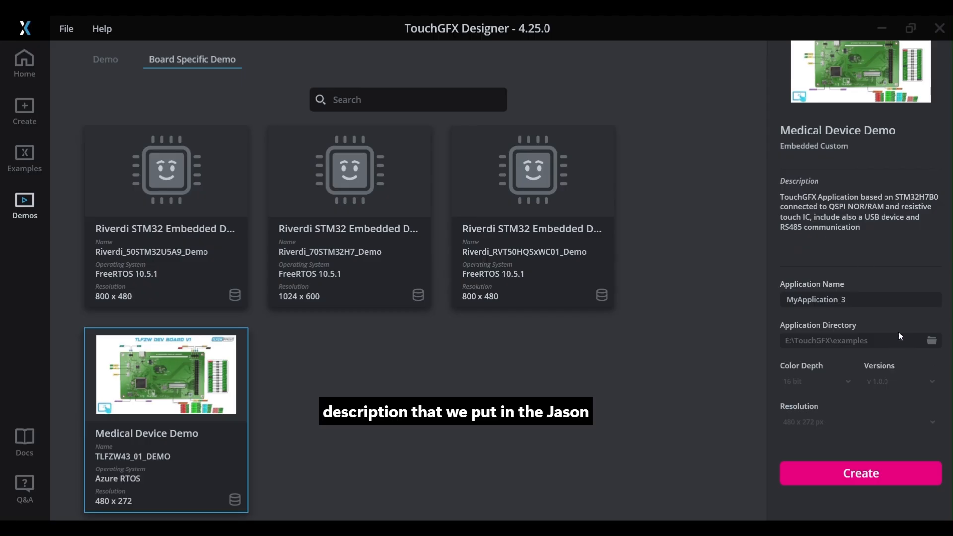
{"action": "left_click", "coordinate": [818, 469]}
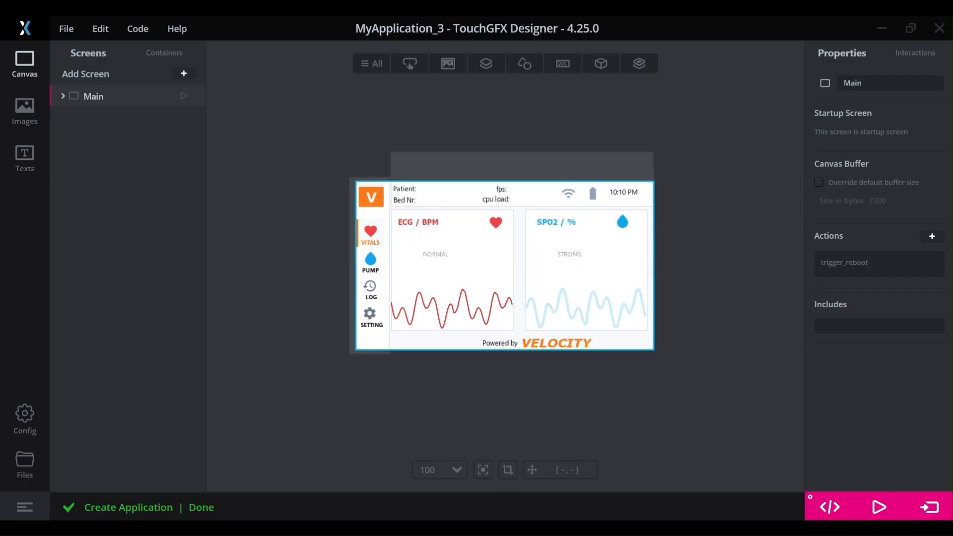
Generate the code of MyApplication_3 and open the Makefile from the project's gcc folder in Visual Studio Code.
{"action": "left_click", "coordinate": [834, 502]}
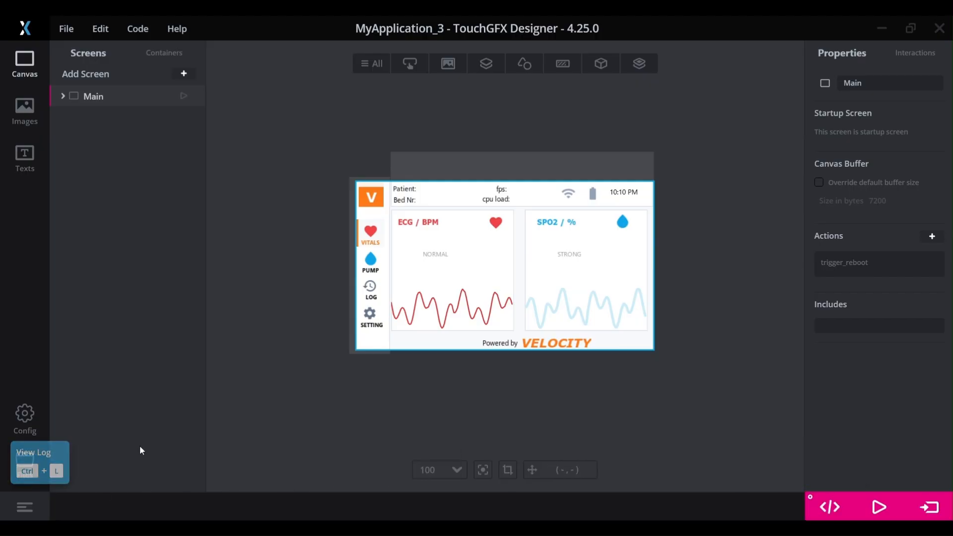
{"action": "left_click", "coordinate": [33, 461]}
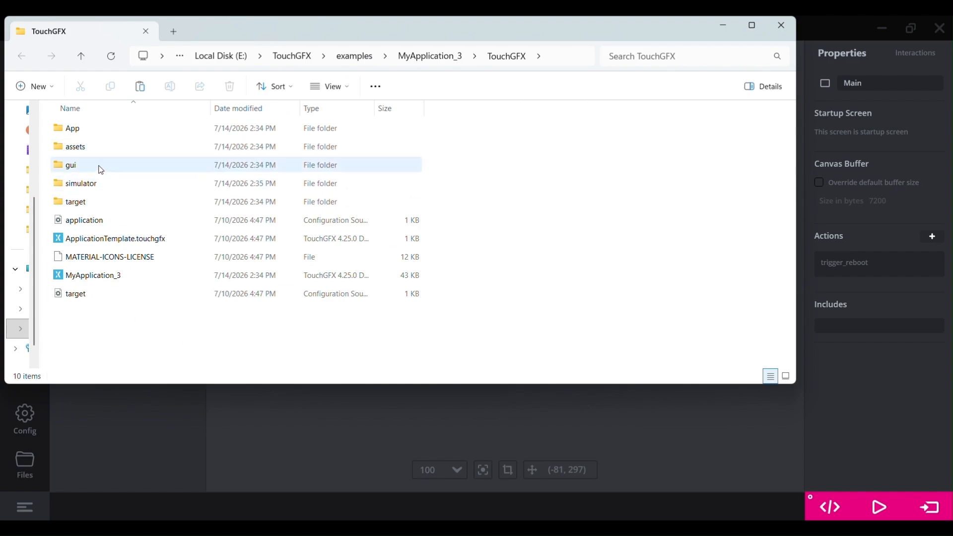
{"action": "left_click", "coordinate": [446, 63]}
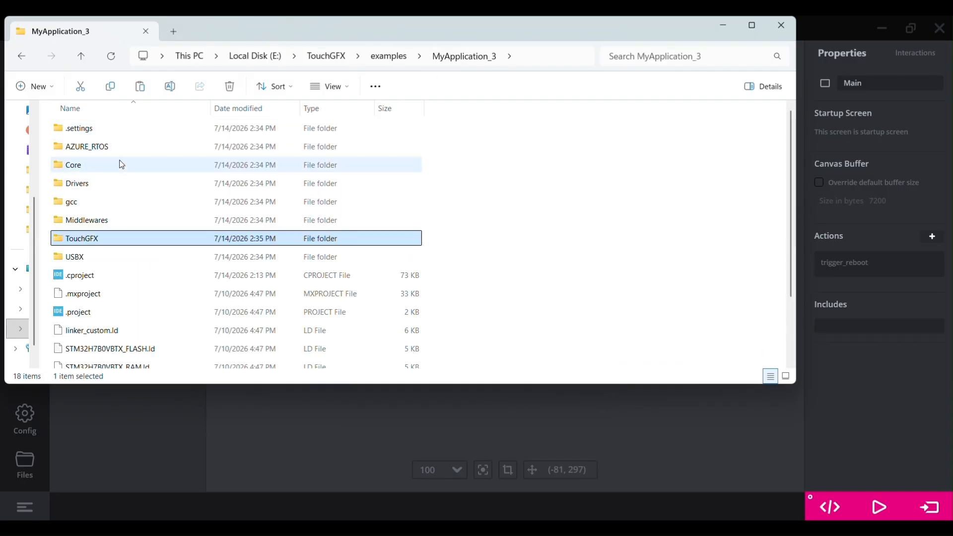
{"action": "double_click", "coordinate": [80, 208]}
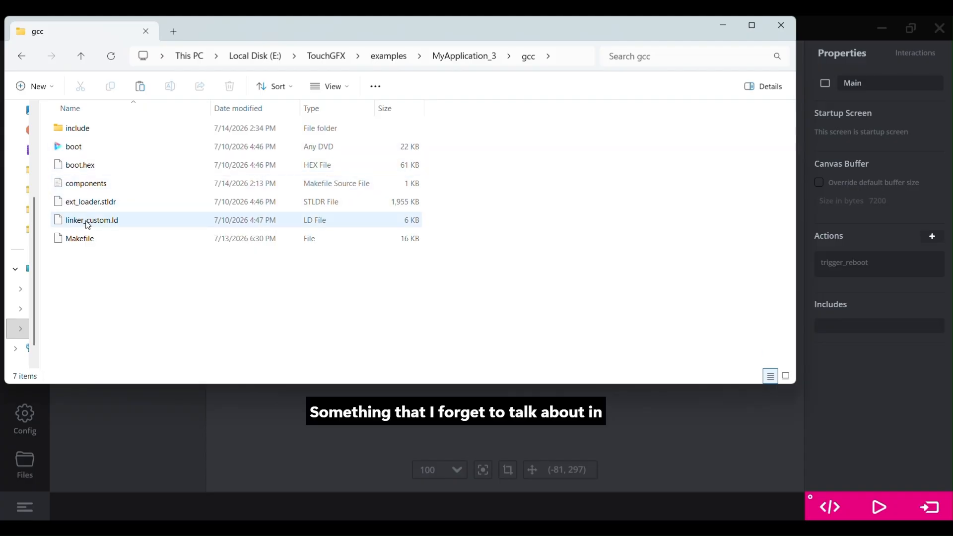
{"action": "left_click", "coordinate": [85, 242]}
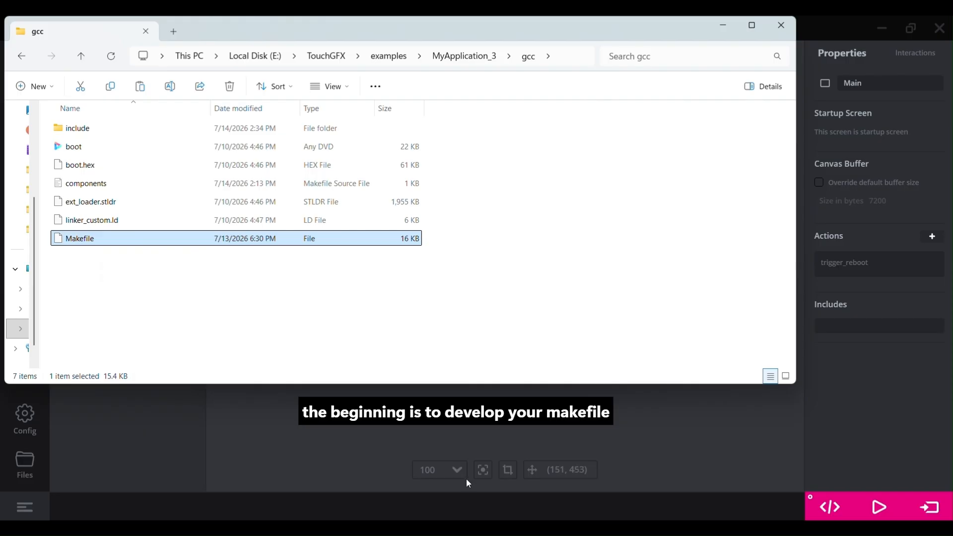
{"action": "mouse_move", "coordinate": [302, 243]}
{"action": "left_mouse_down"}
{"action": "mouse_move", "coordinate": [467, 364]}
{"action": "mouse_move", "coordinate": [529, 528]}
{"action": "mouse_move", "coordinate": [431, 276]}
{"action": "left_mouse_up"}
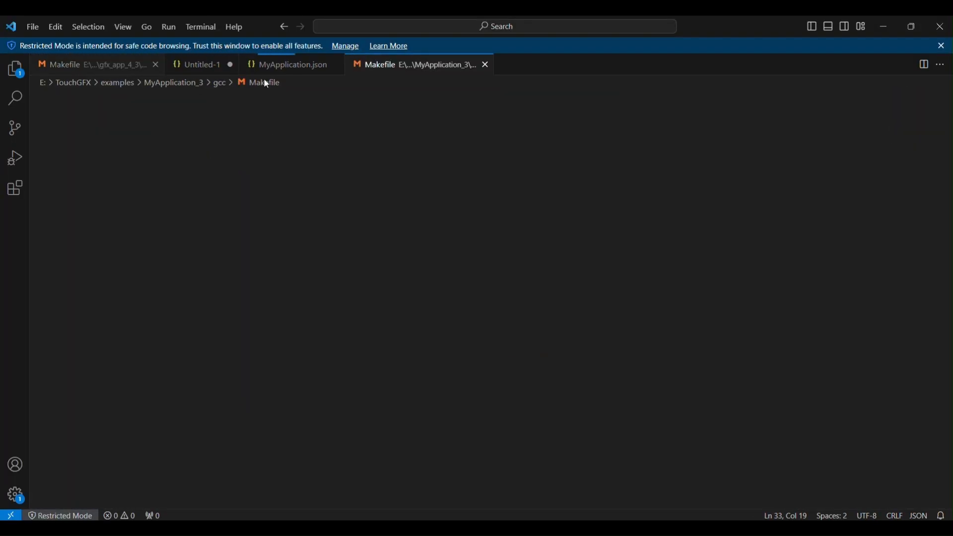
Examine the Makefile's board name, compiler options, component, asset and source paths, then return to TouchGFX Designer.
{"action": "scroll", "coordinate": [157, 216], "scroll_direction": "down", "scroll_amount": 10}
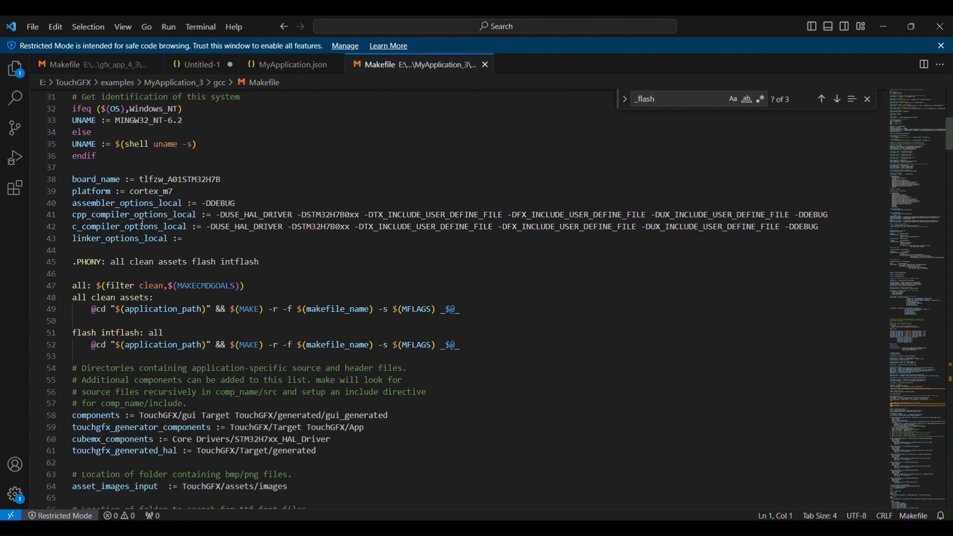
{"action": "scroll", "coordinate": [143, 223], "scroll_direction": "down", "scroll_amount": 1}
{"action": "scroll", "coordinate": [127, 241], "scroll_direction": "down", "scroll_amount": 7}
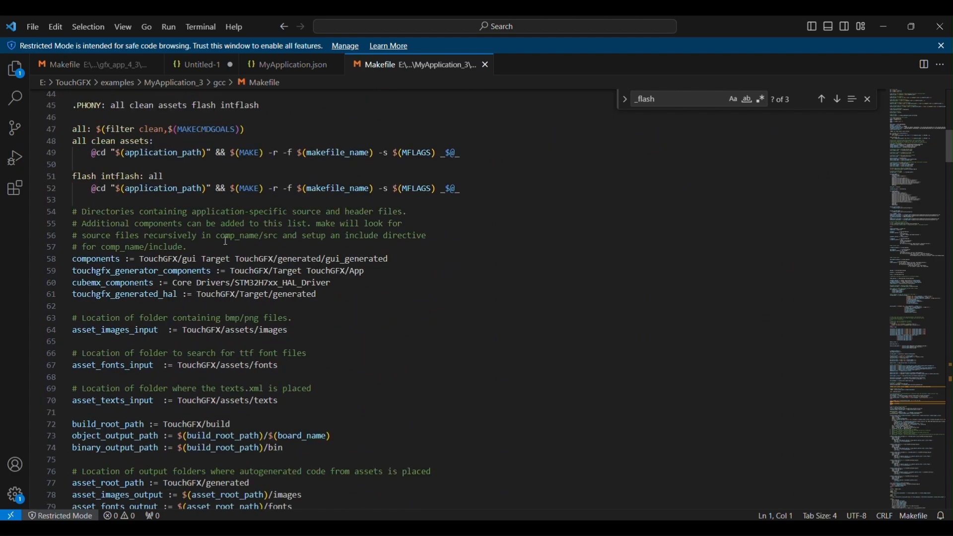
{"action": "scroll", "coordinate": [224, 239], "scroll_direction": "down", "scroll_amount": 6}
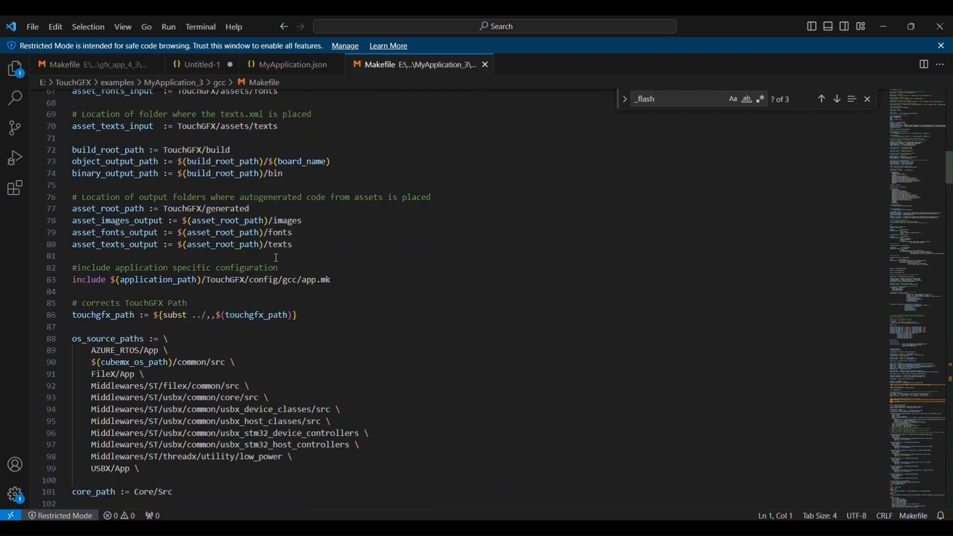
{"action": "scroll", "coordinate": [281, 242], "scroll_direction": "up", "scroll_amount": 13}
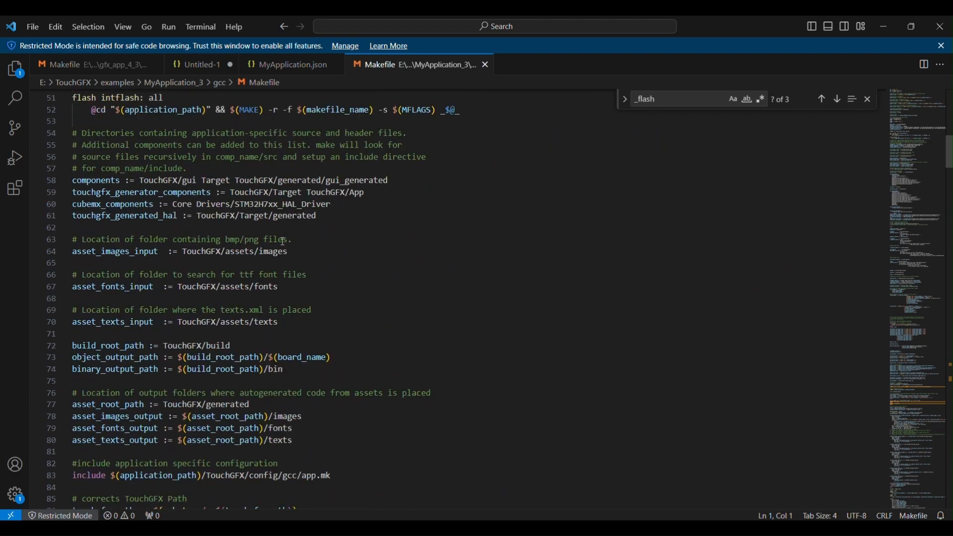
{"action": "scroll", "coordinate": [286, 242], "scroll_direction": "up", "scroll_amount": 10}
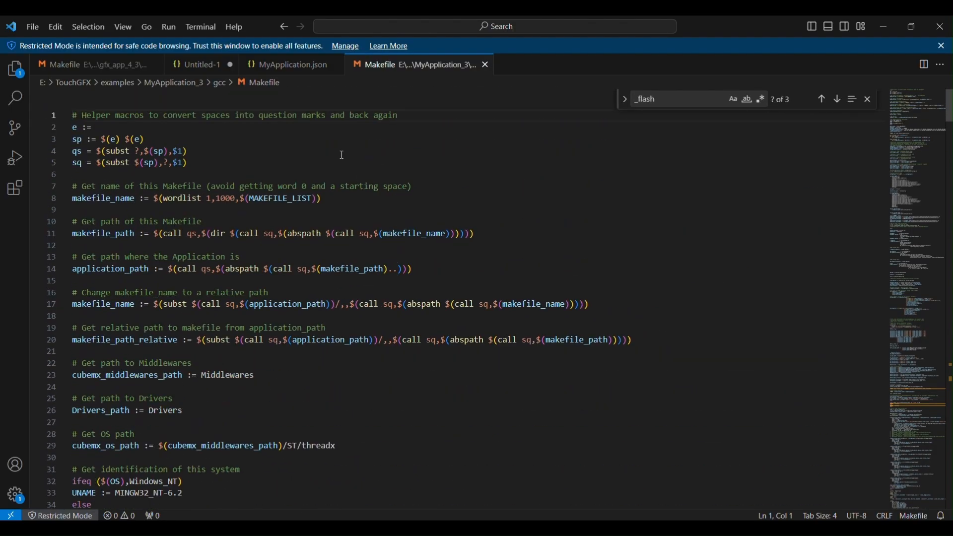
{"action": "left_click", "coordinate": [887, 28]}
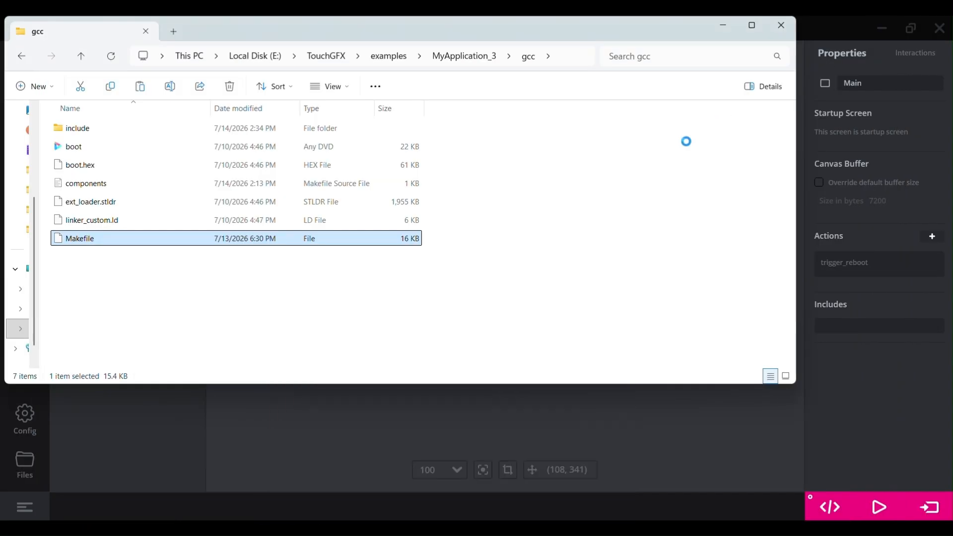
{"action": "left_click", "coordinate": [579, 409]}
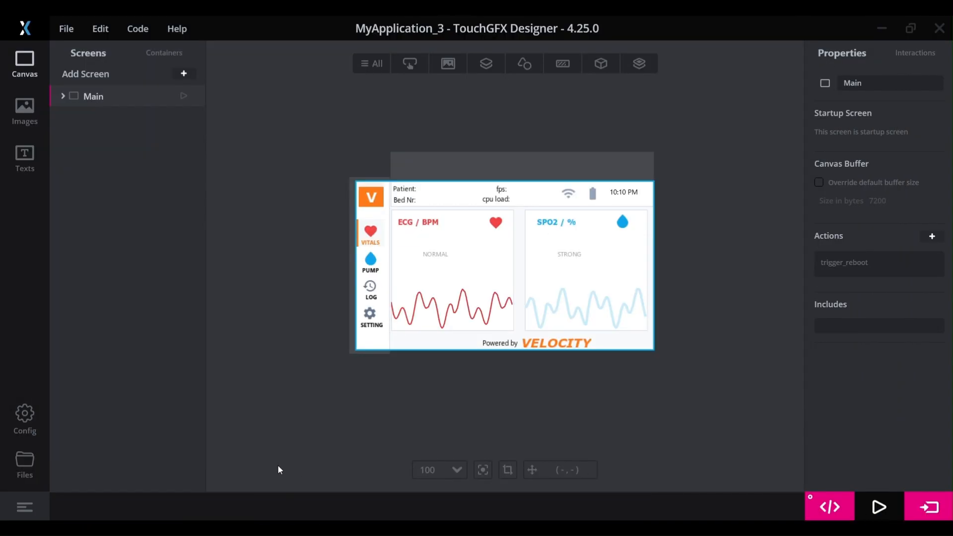
Run MyApplication_3 in the simulator with the log shown, check its Pump and Vitals pages, and program it onto the target board.
{"action": "left_click", "coordinate": [35, 500]}
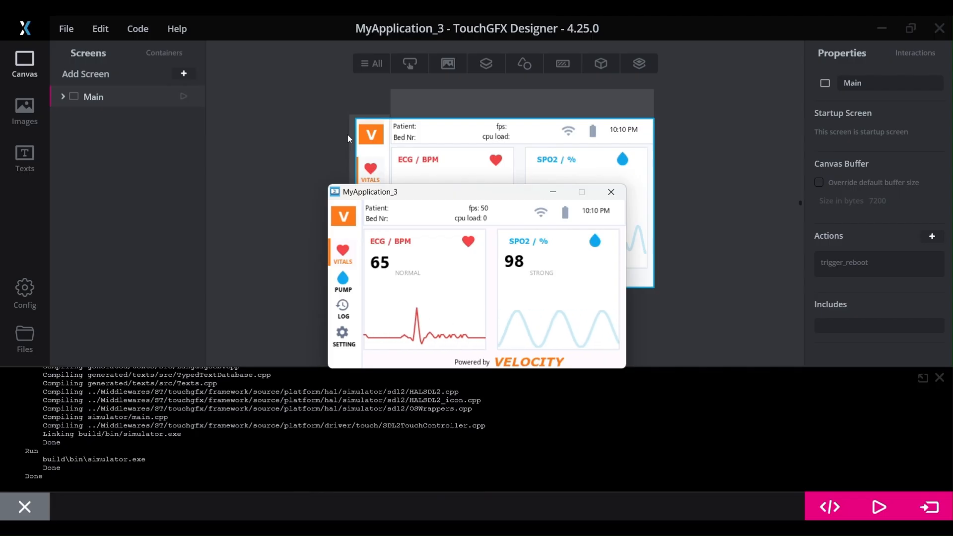
{"action": "left_click", "coordinate": [343, 281]}
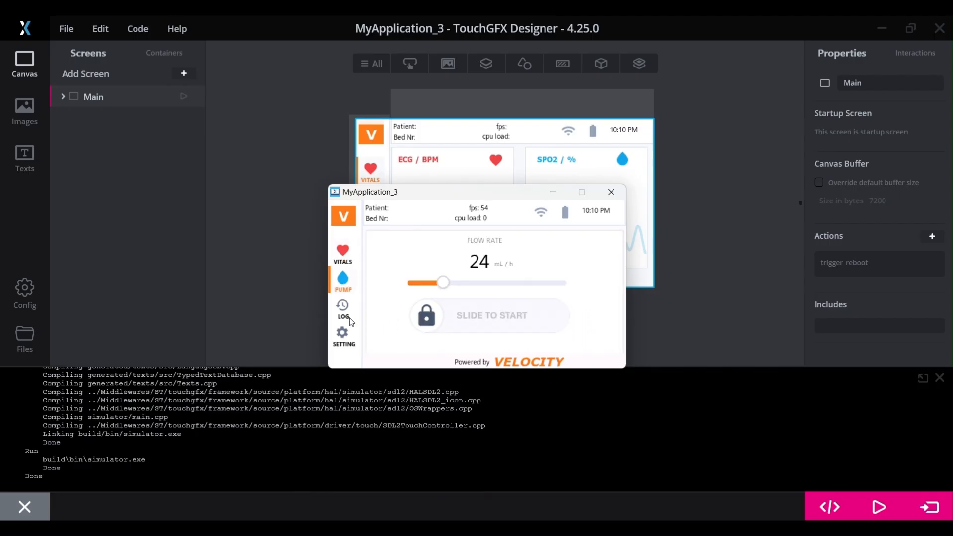
{"action": "left_click", "coordinate": [342, 254]}
{"action": "left_click", "coordinate": [604, 191]}
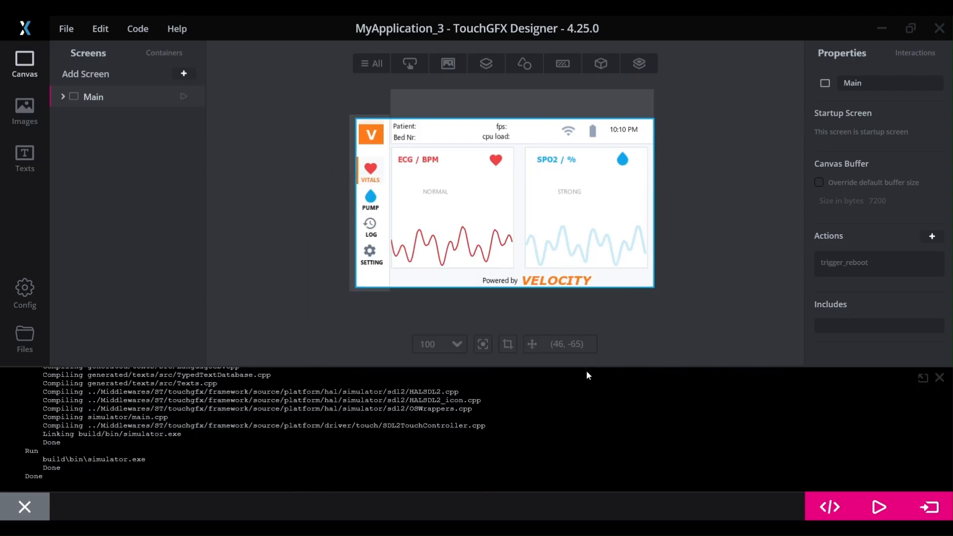
{"action": "left_click", "coordinate": [922, 500]}
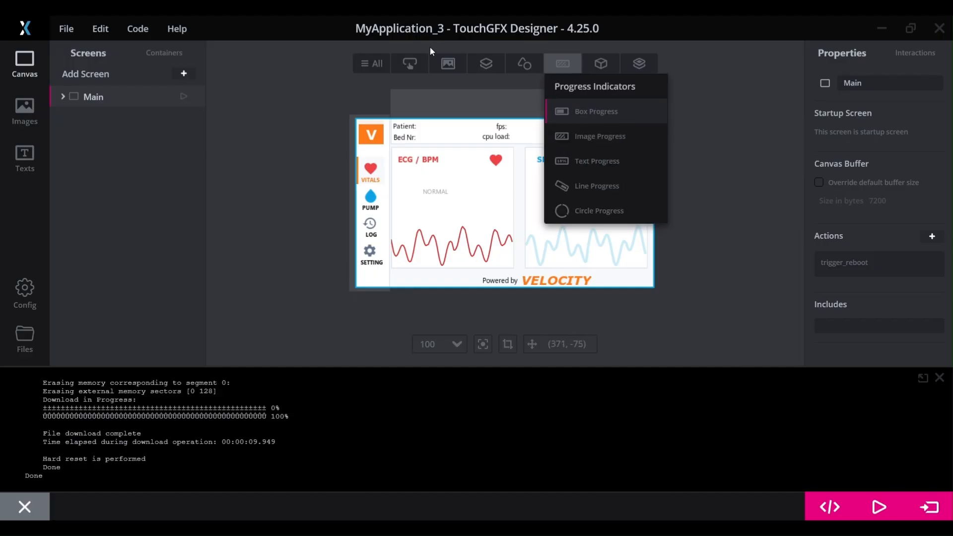
Replace the project's GUI by importing the TouchGFX Demo 1 demo and start programming and running it on the target board.
{"action": "left_click", "coordinate": [73, 30]}
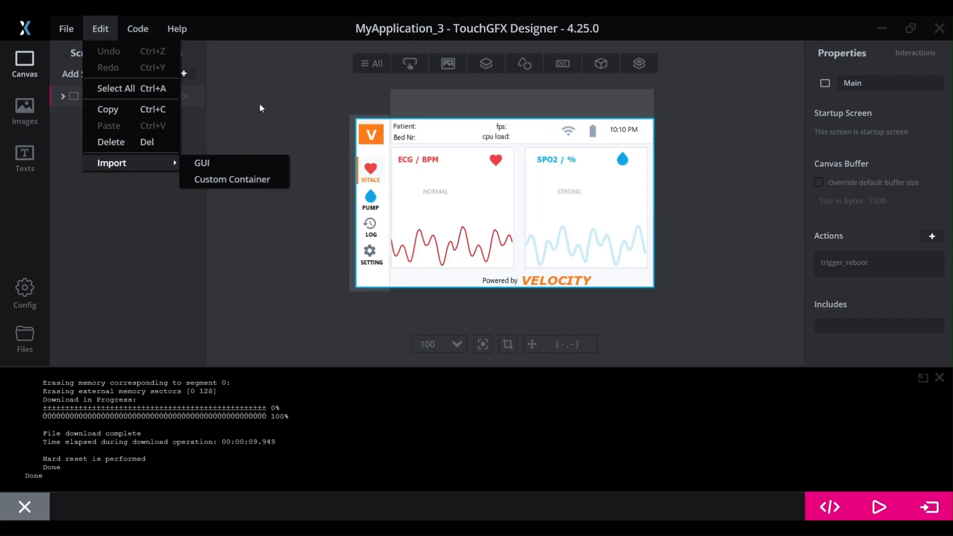
{"action": "left_click", "coordinate": [234, 164]}
{"action": "left_click", "coordinate": [141, 102]}
{"action": "scroll", "coordinate": [399, 291], "scroll_direction": "down", "scroll_amount": 4}
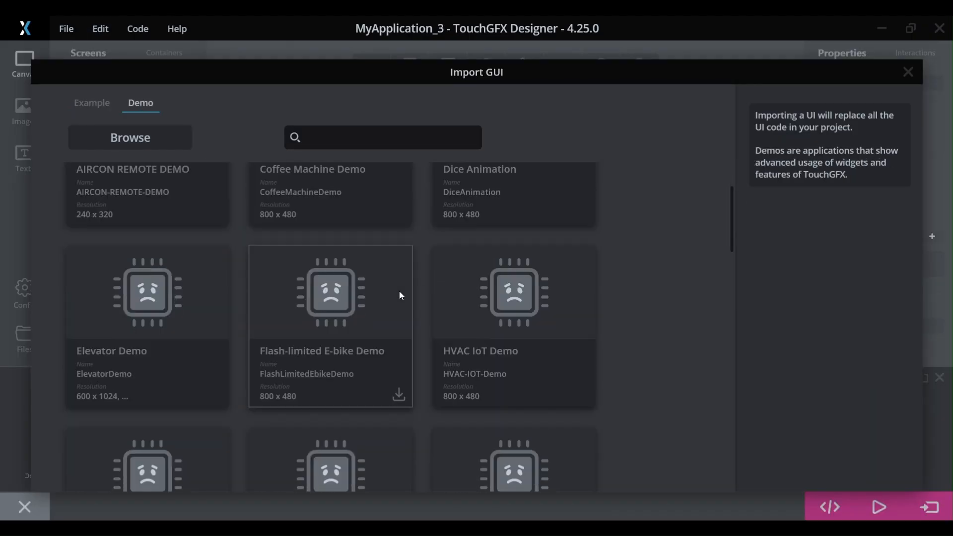
{"action": "scroll", "coordinate": [431, 338], "scroll_direction": "down", "scroll_amount": 6}
{"action": "scroll", "coordinate": [359, 323], "scroll_direction": "up", "scroll_amount": 2}
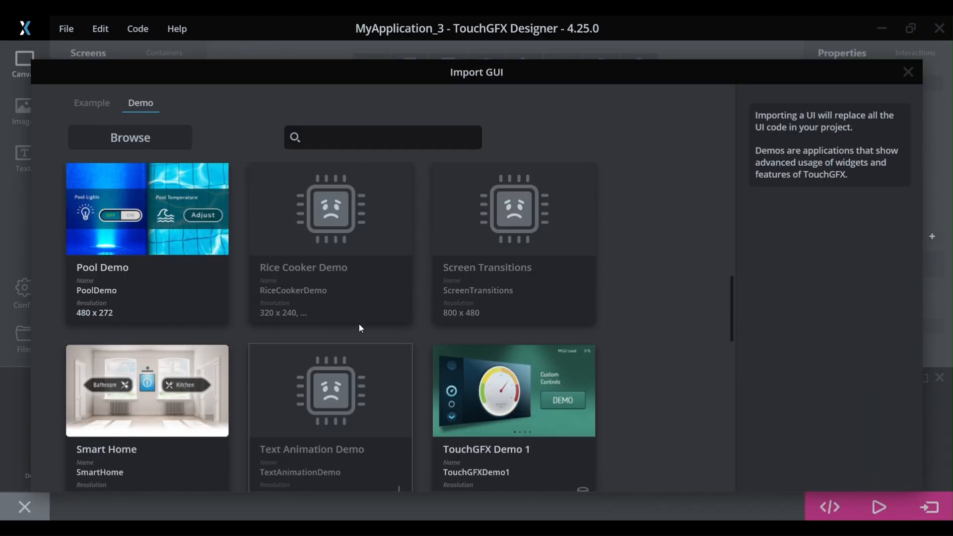
{"action": "left_click", "coordinate": [136, 260]}
{"action": "left_click", "coordinate": [532, 413]}
{"action": "scroll", "coordinate": [830, 346], "scroll_direction": "down", "scroll_amount": 1}
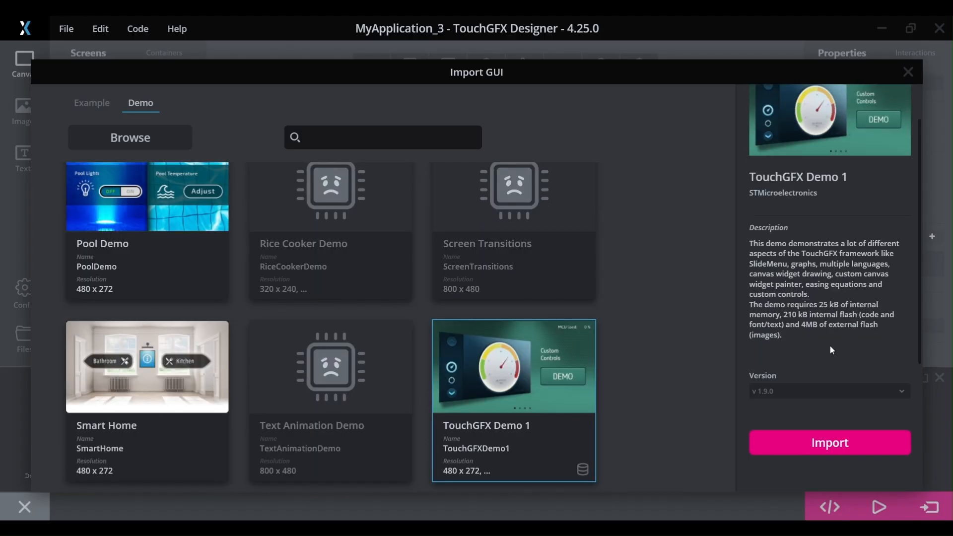
{"action": "left_click", "coordinate": [800, 443]}
{"action": "left_click", "coordinate": [532, 308]}
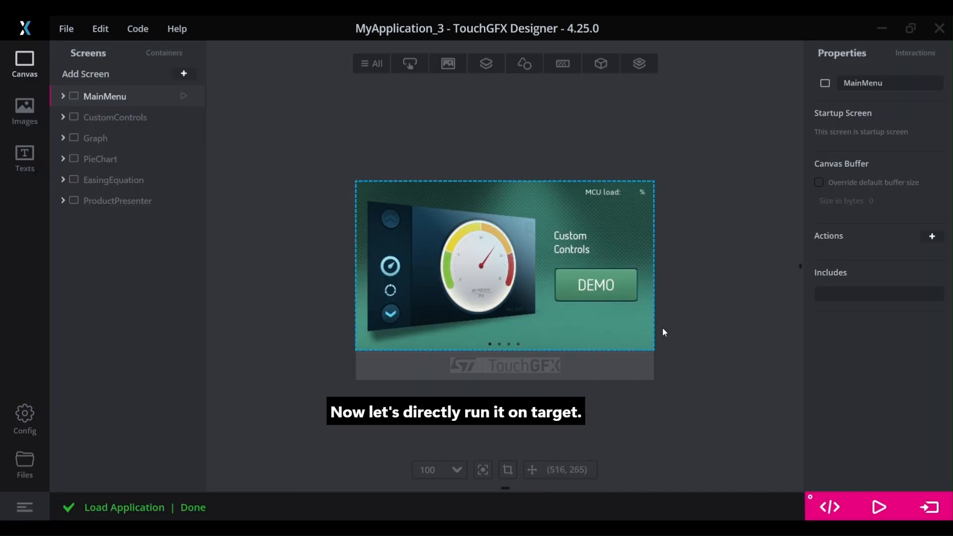
{"action": "left_click", "coordinate": [929, 507]}
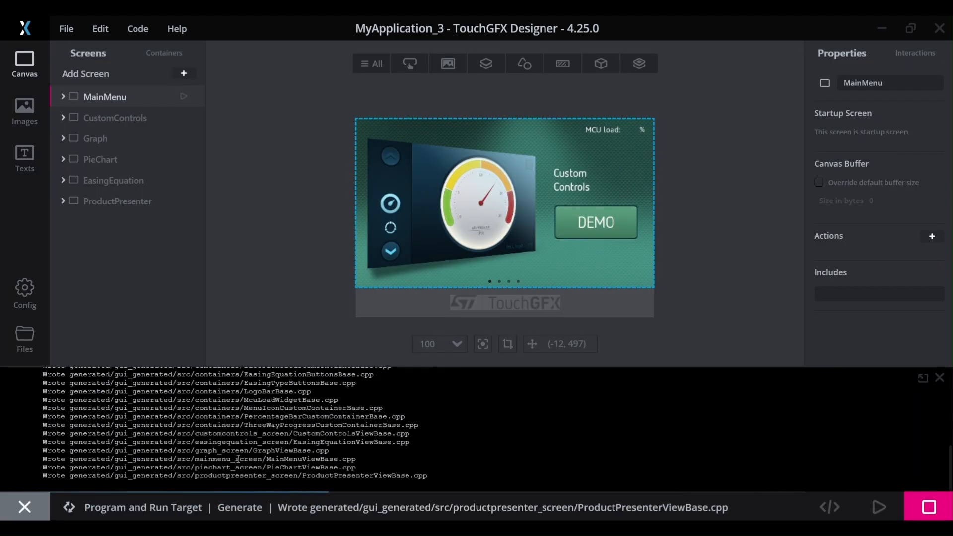